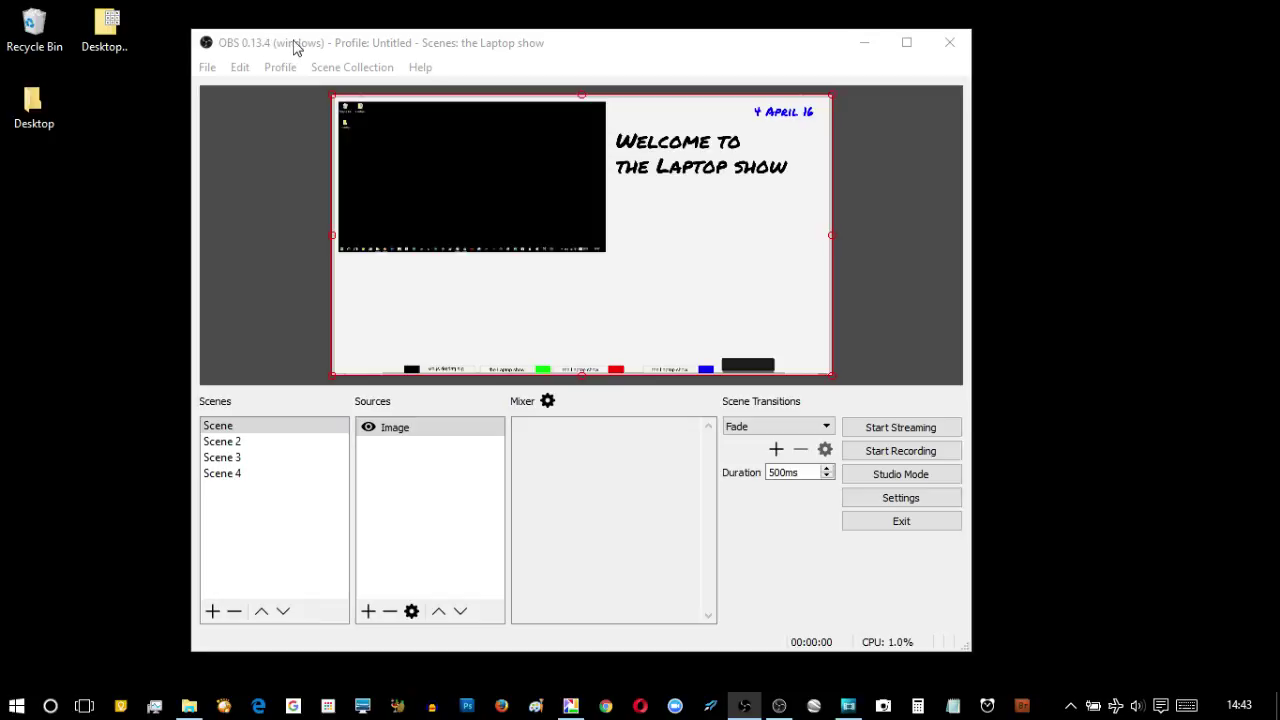
Bring Movie Studio Platinum's Laptop show whiteboard pan/crop project to the front
click(847, 708)
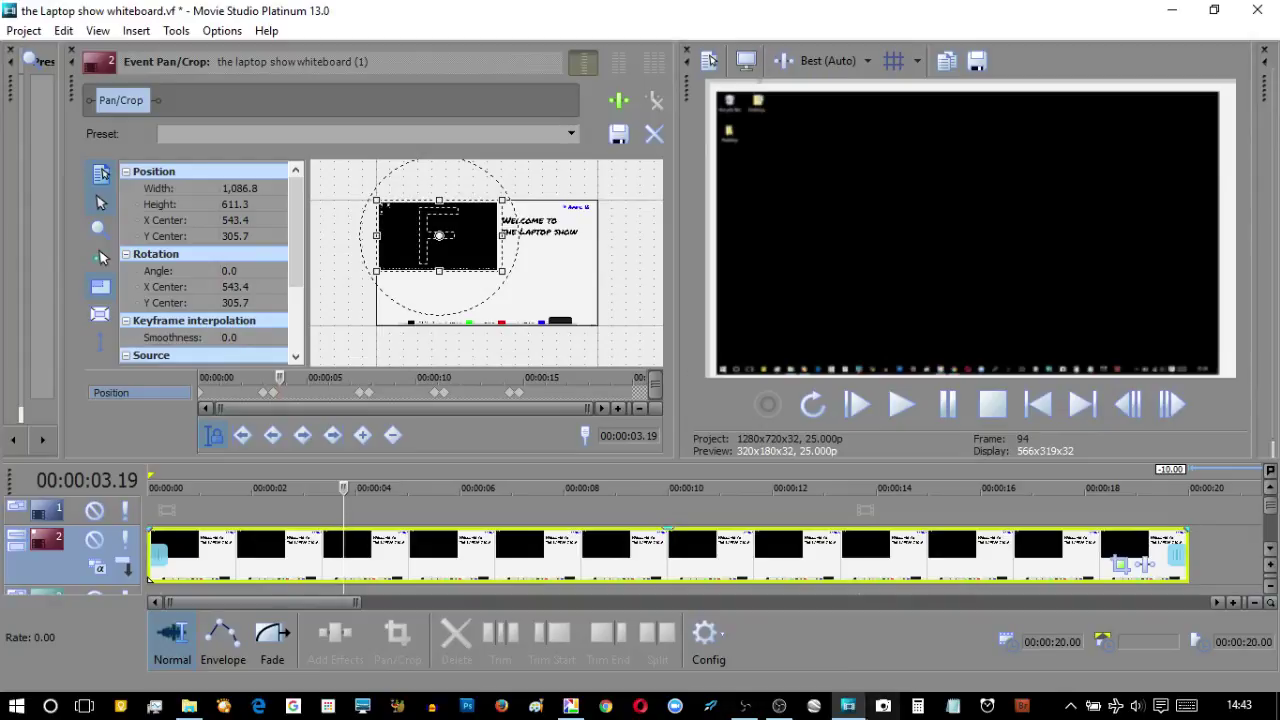
Minimise Movie Studio Platinum to reveal OBS's Laptop show whiteboard scene
click(847, 708)
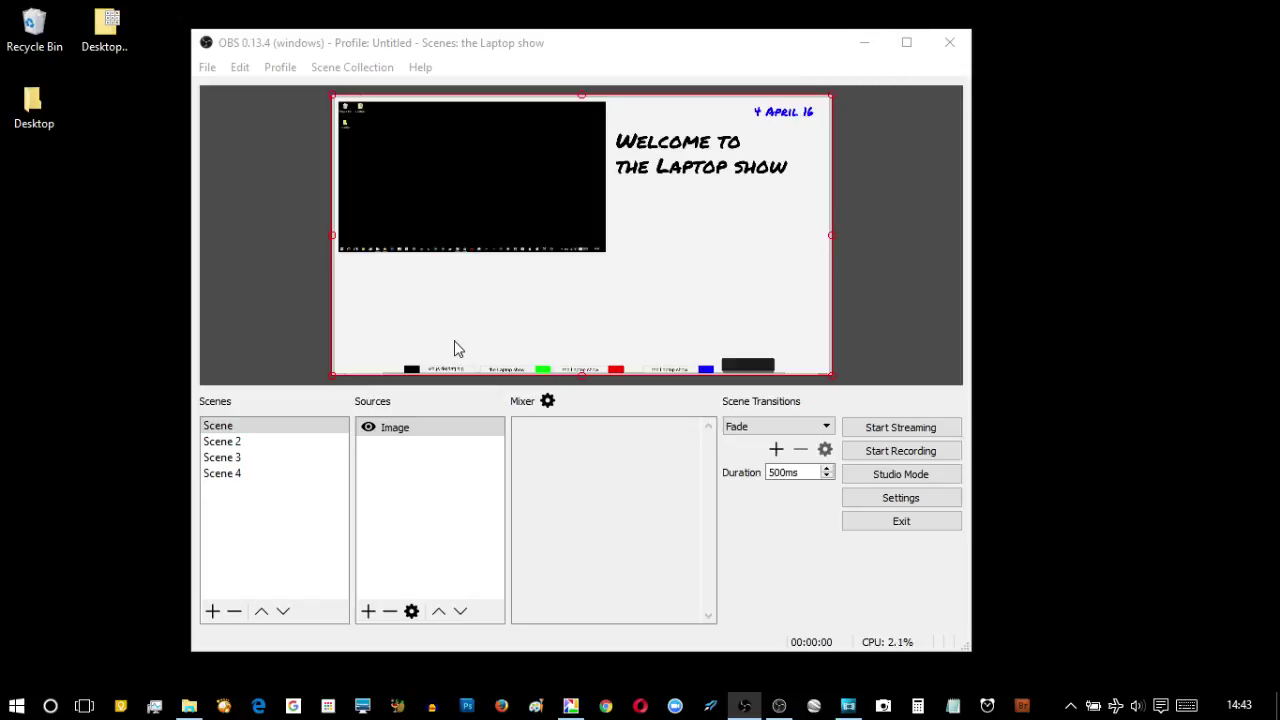
Maximise OBS, enable Studio Mode previews, and switch to the Movie Studio pan/crop project
click(906, 42)
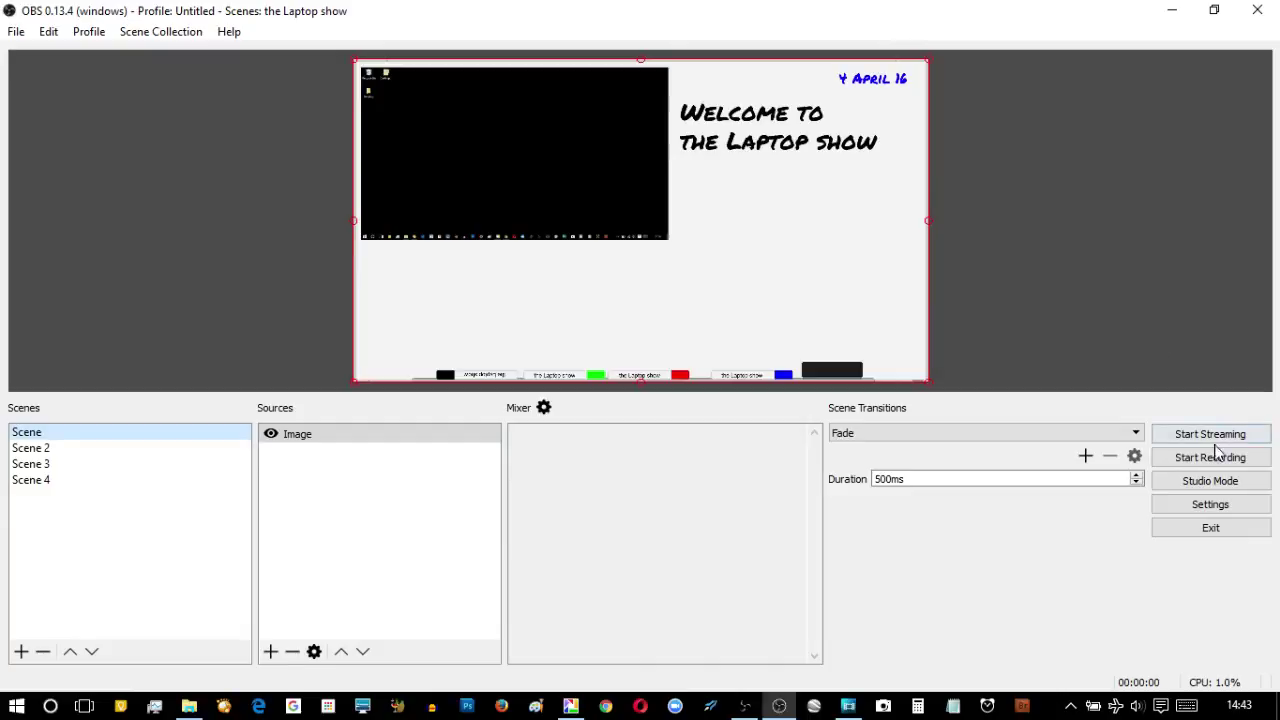
click(1205, 481)
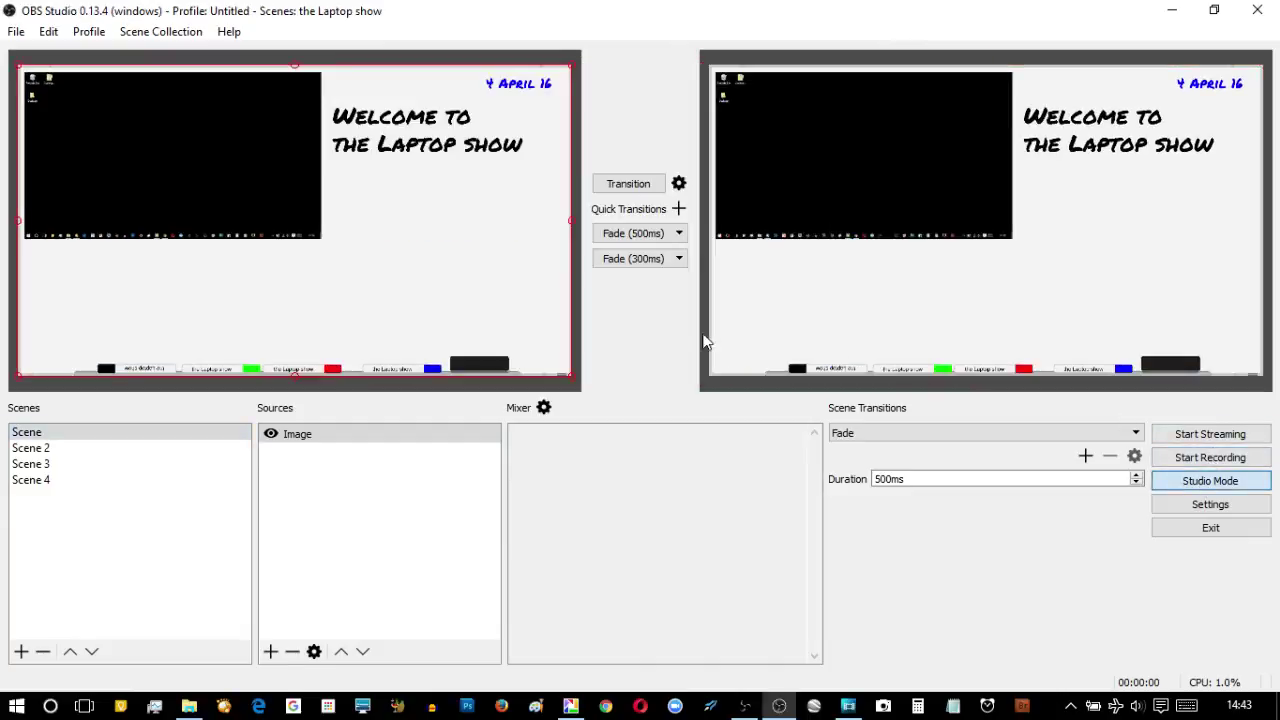
click(848, 707)
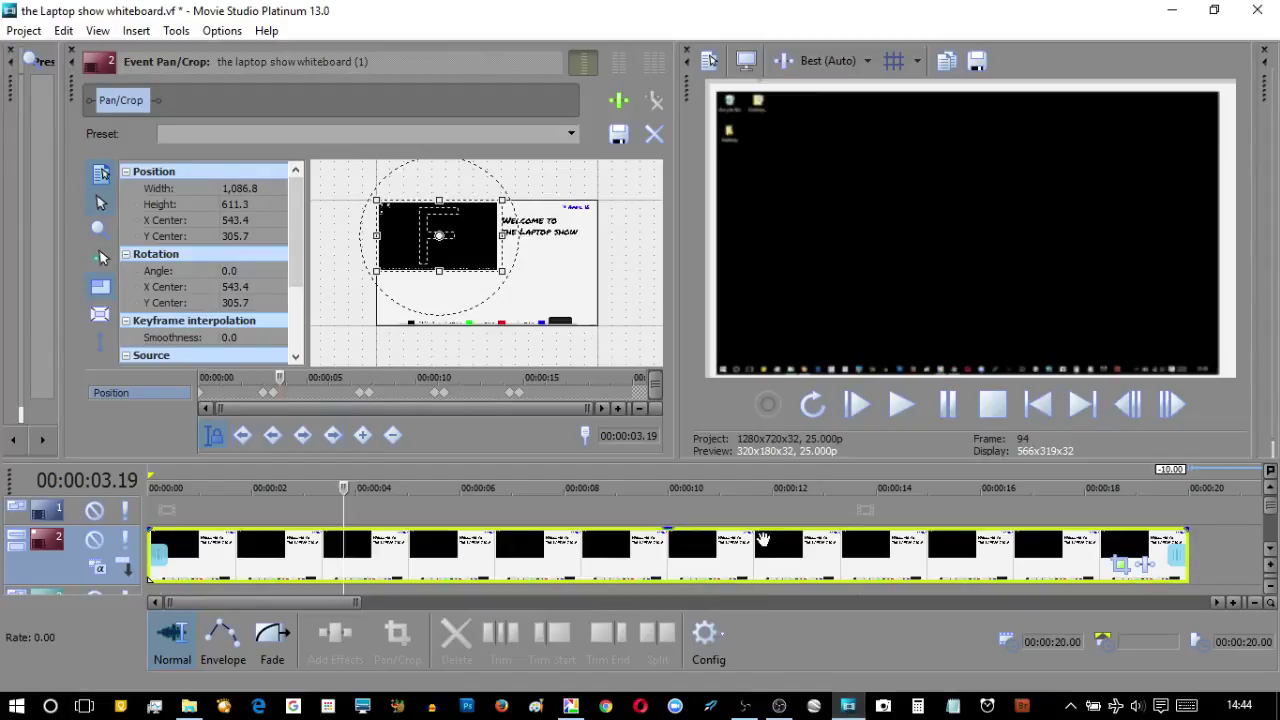
Return to OBS and stage Scene 2's full-desktop capture in the preview
click(848, 705)
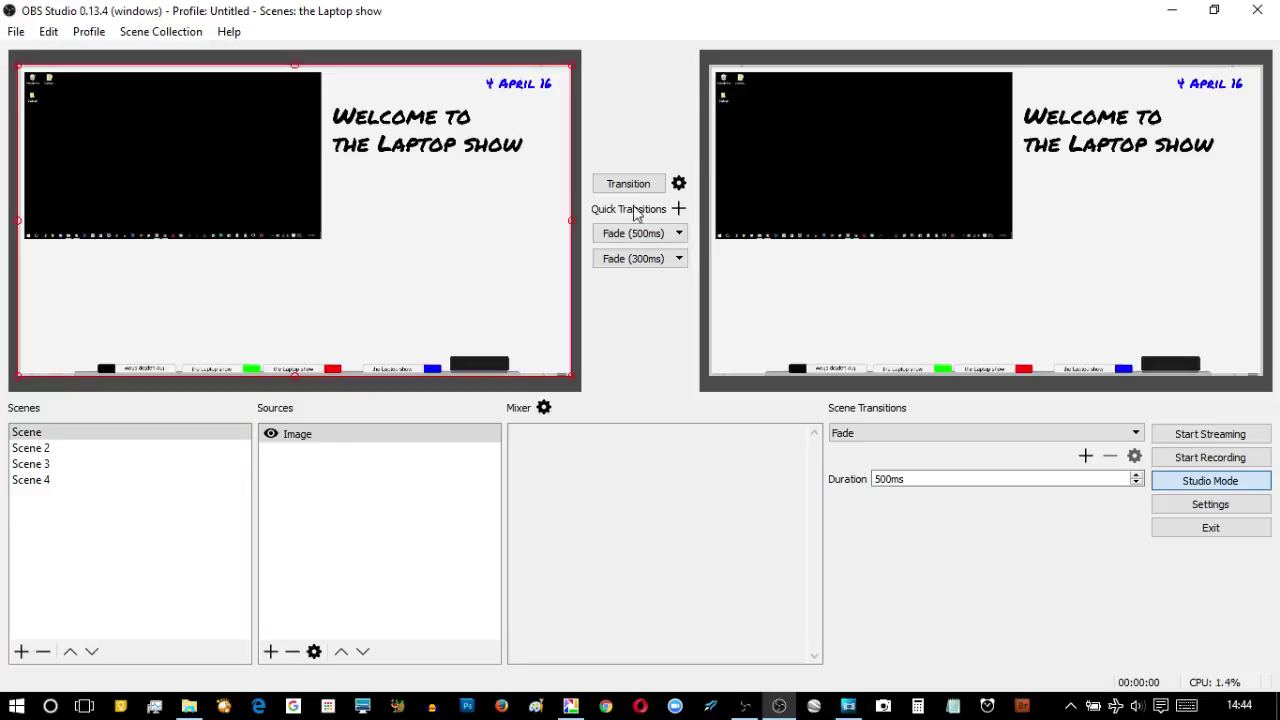
click(50, 449)
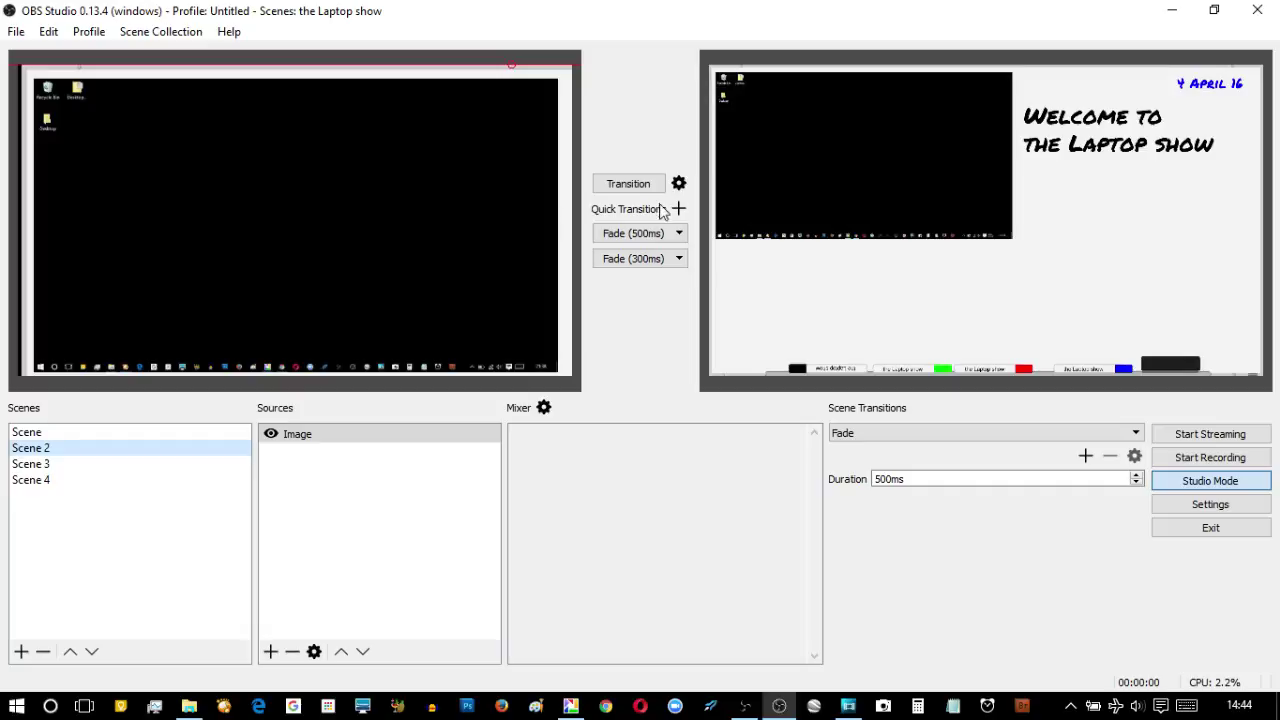
Fade Scene 2's full-desktop image live to program with the 500ms Fade transition
click(628, 188)
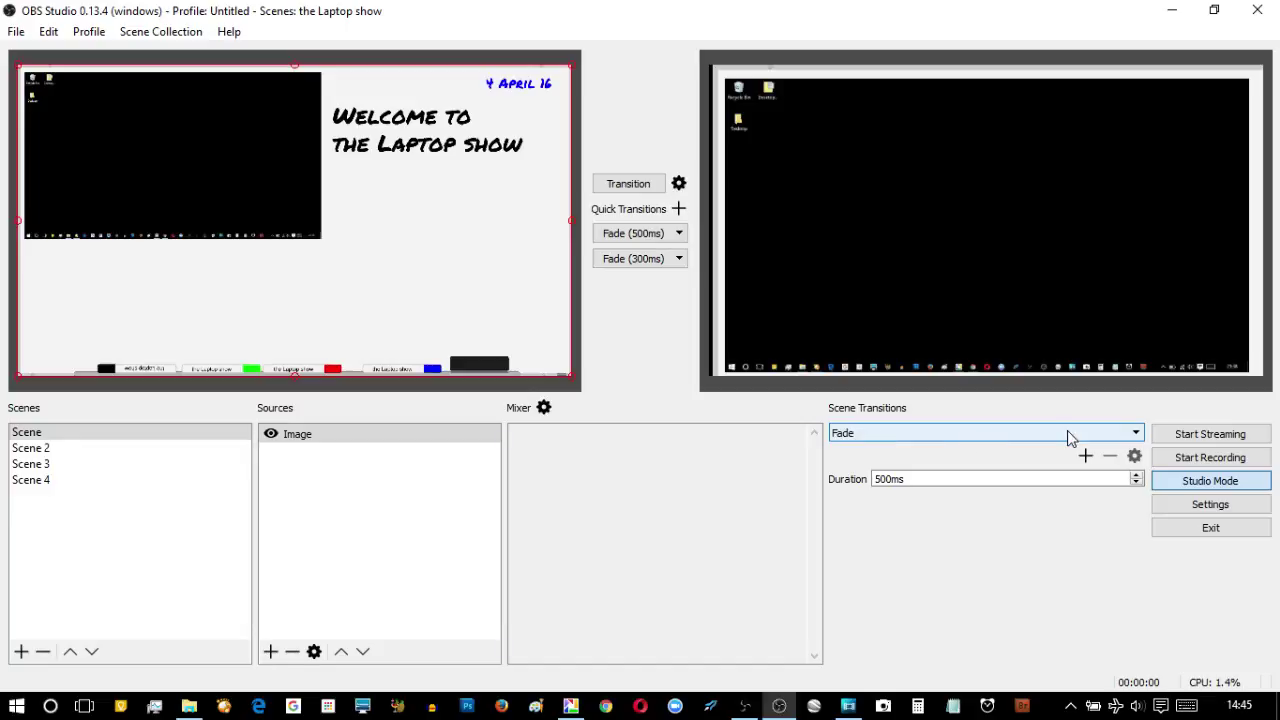
Switch the scene transition to Swipe (2) and swipe the previewed scene into program
click(1137, 434)
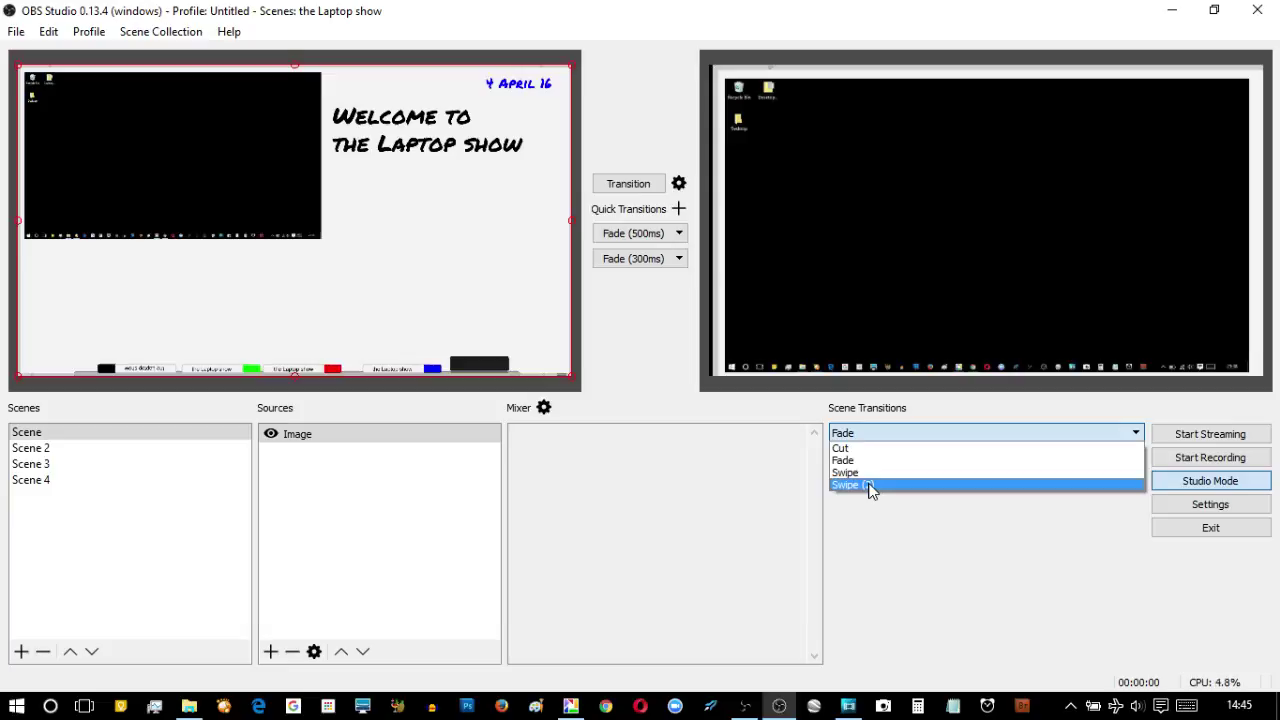
click(869, 486)
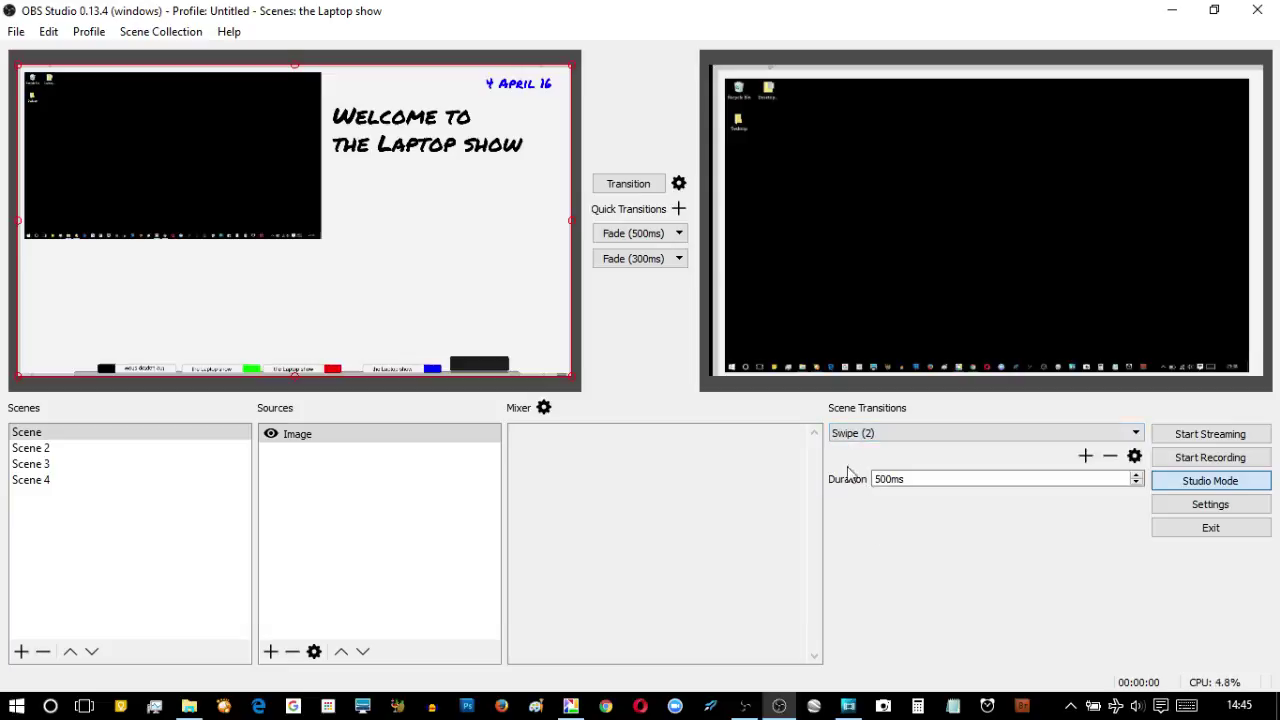
click(617, 188)
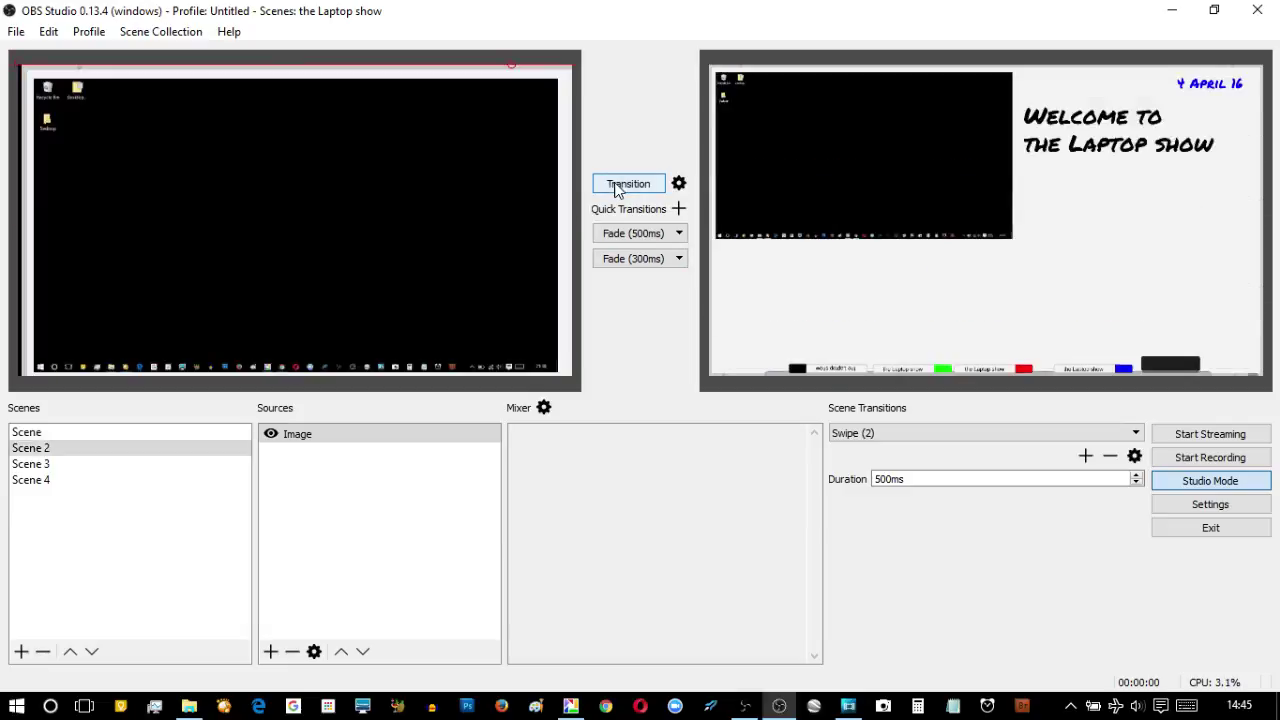
Choose the Swipe transition and swipe the desktop scene back into program
click(1136, 434)
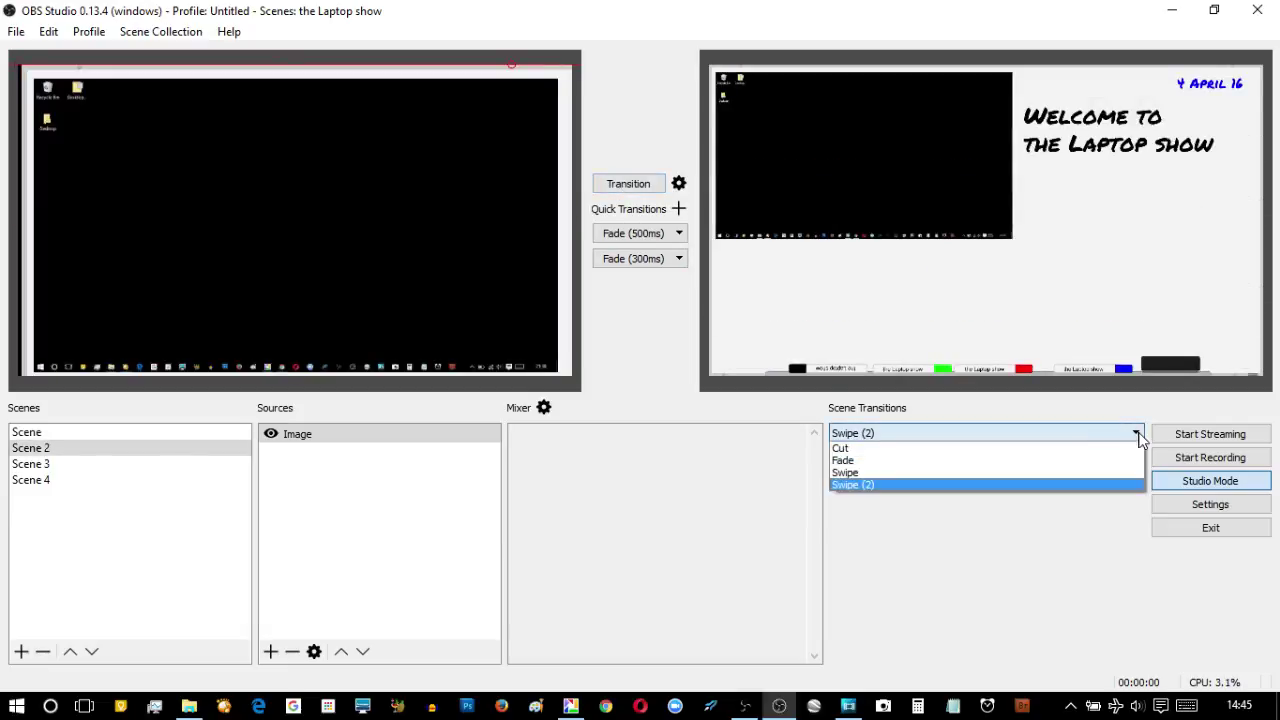
click(881, 473)
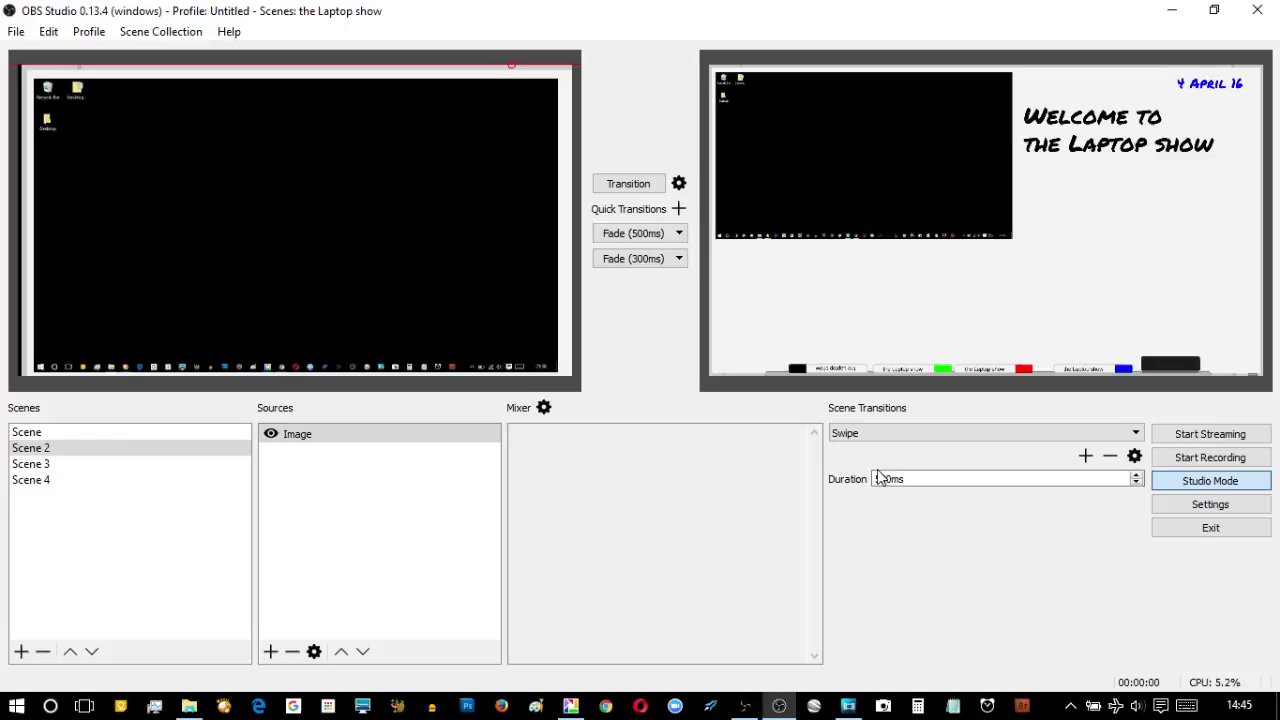
click(621, 188)
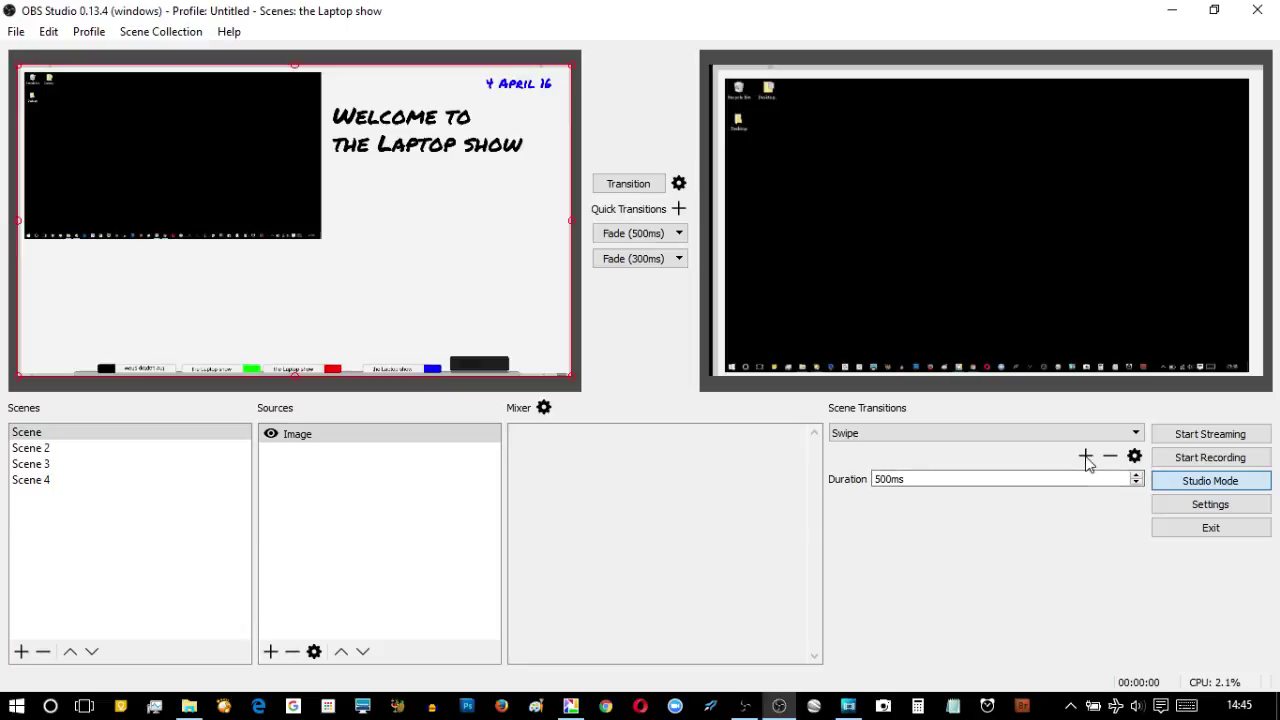
click(1086, 458)
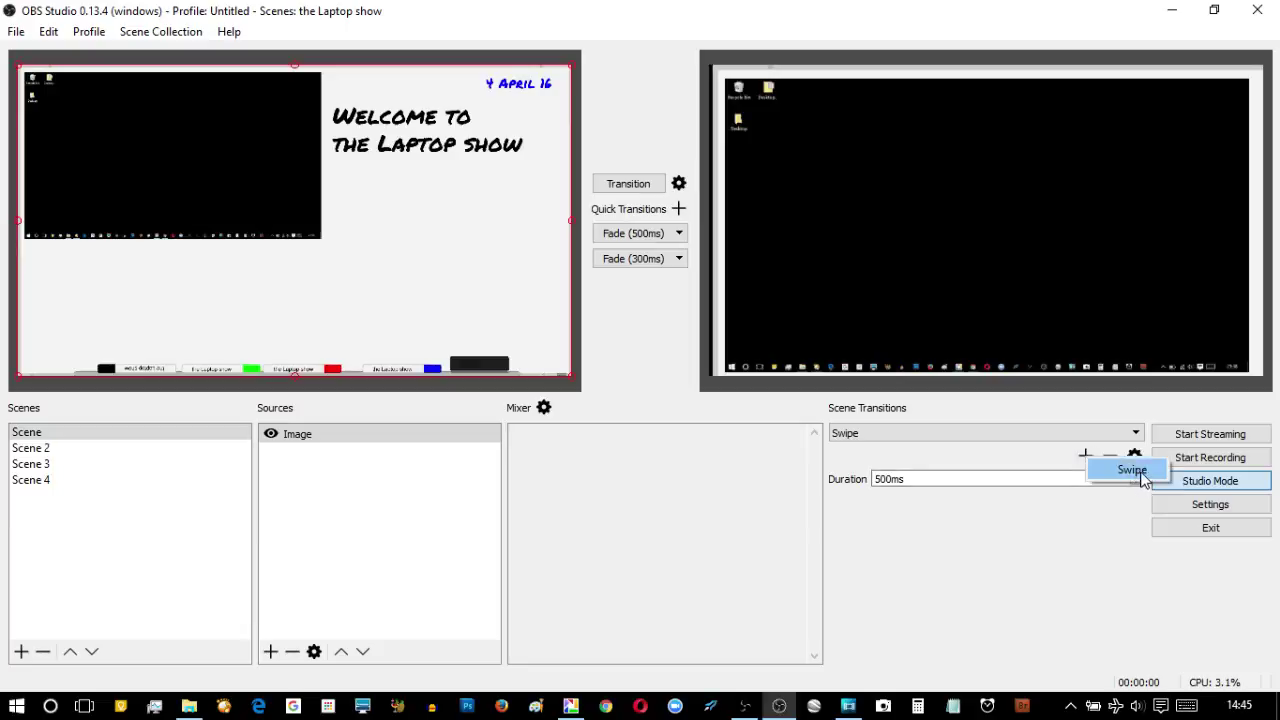
click(1131, 470)
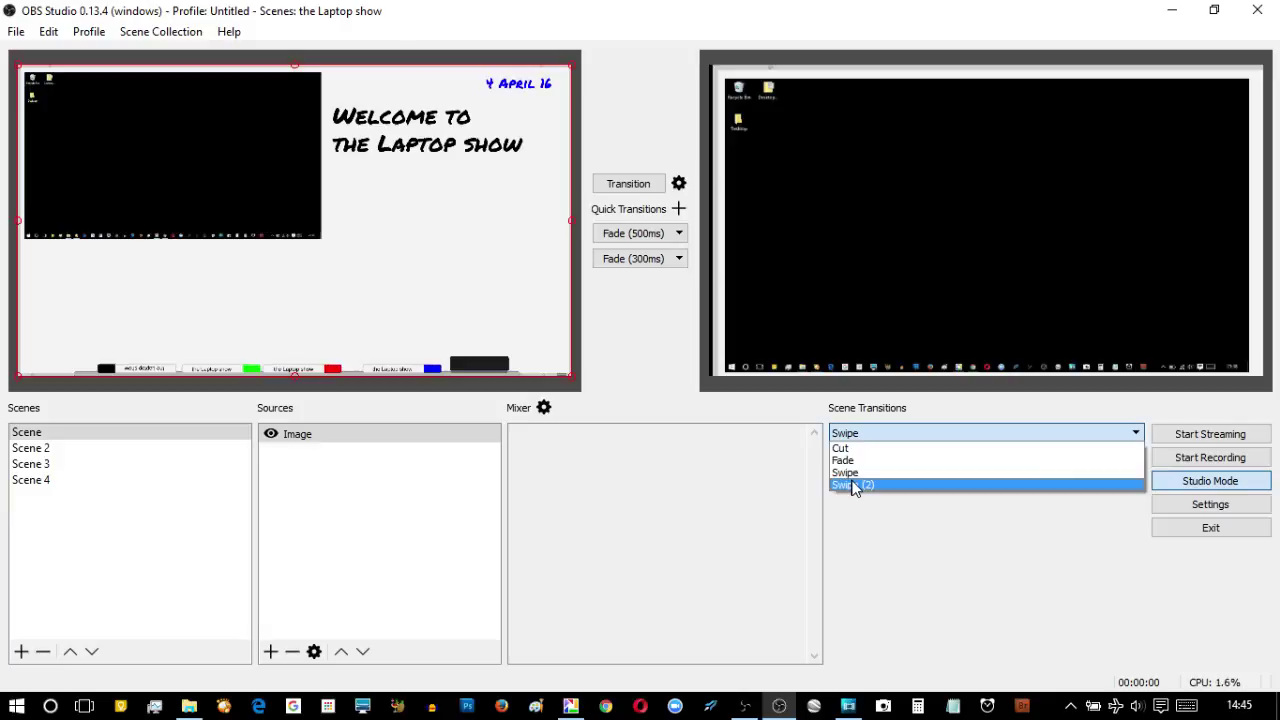
click(637, 315)
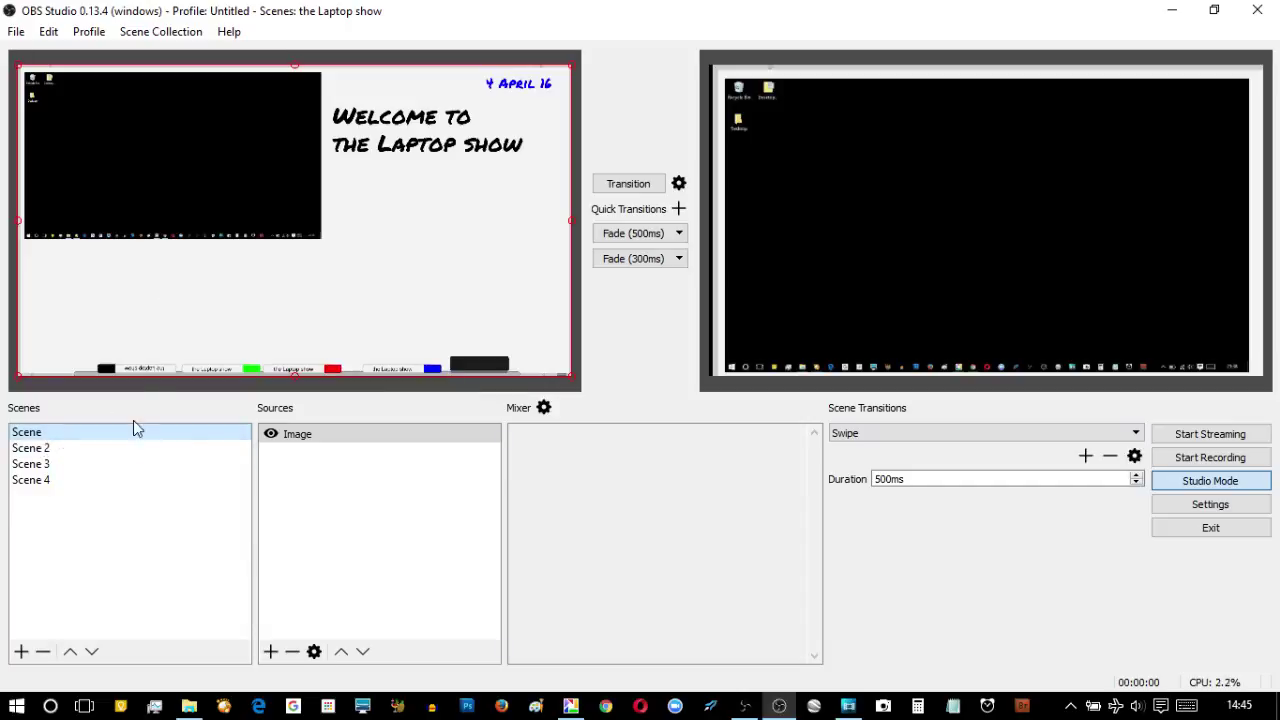
click(628, 184)
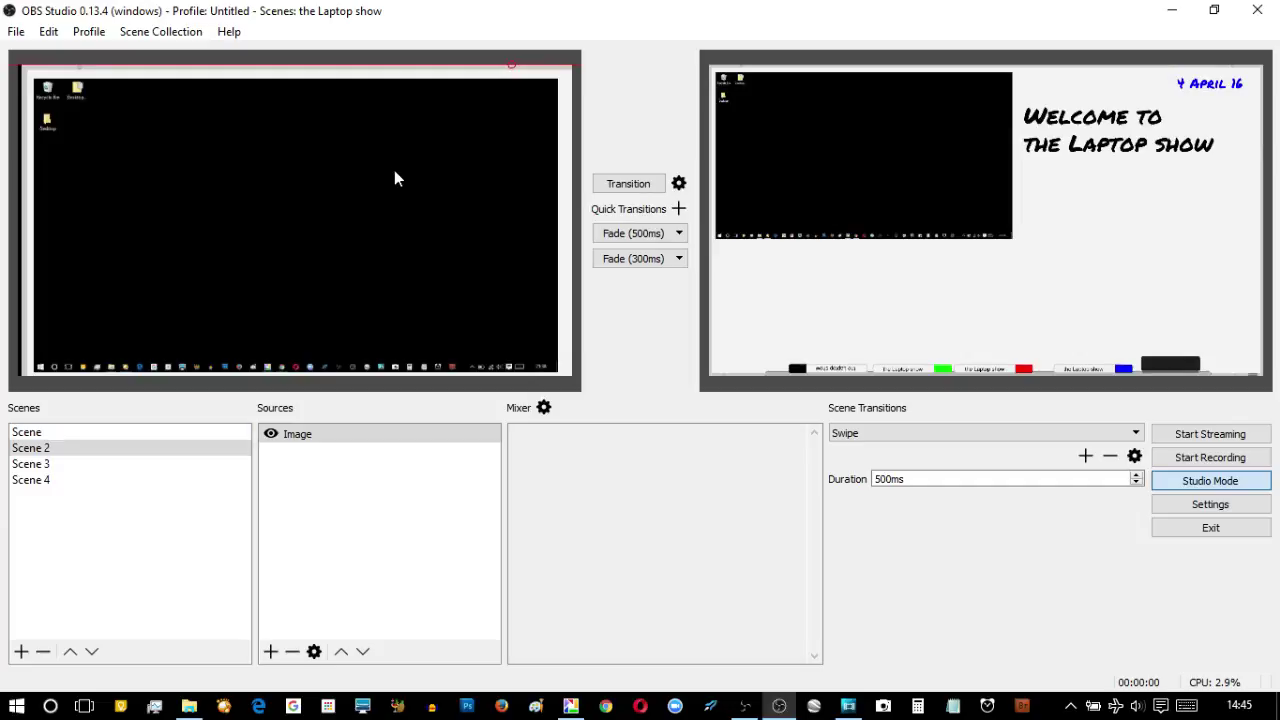
Swipe the desktop scene, then Scene 3's welcome-text close-up live, and stage Scene 4 in preview
click(632, 190)
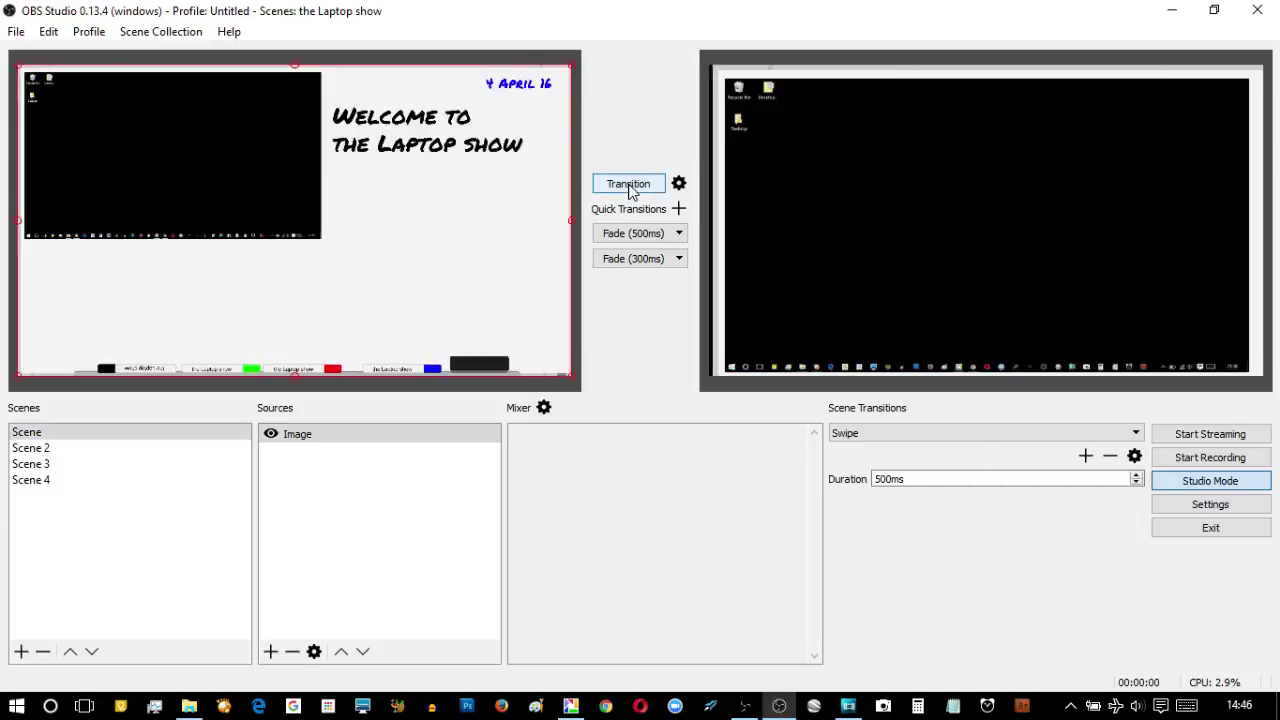
click(58, 464)
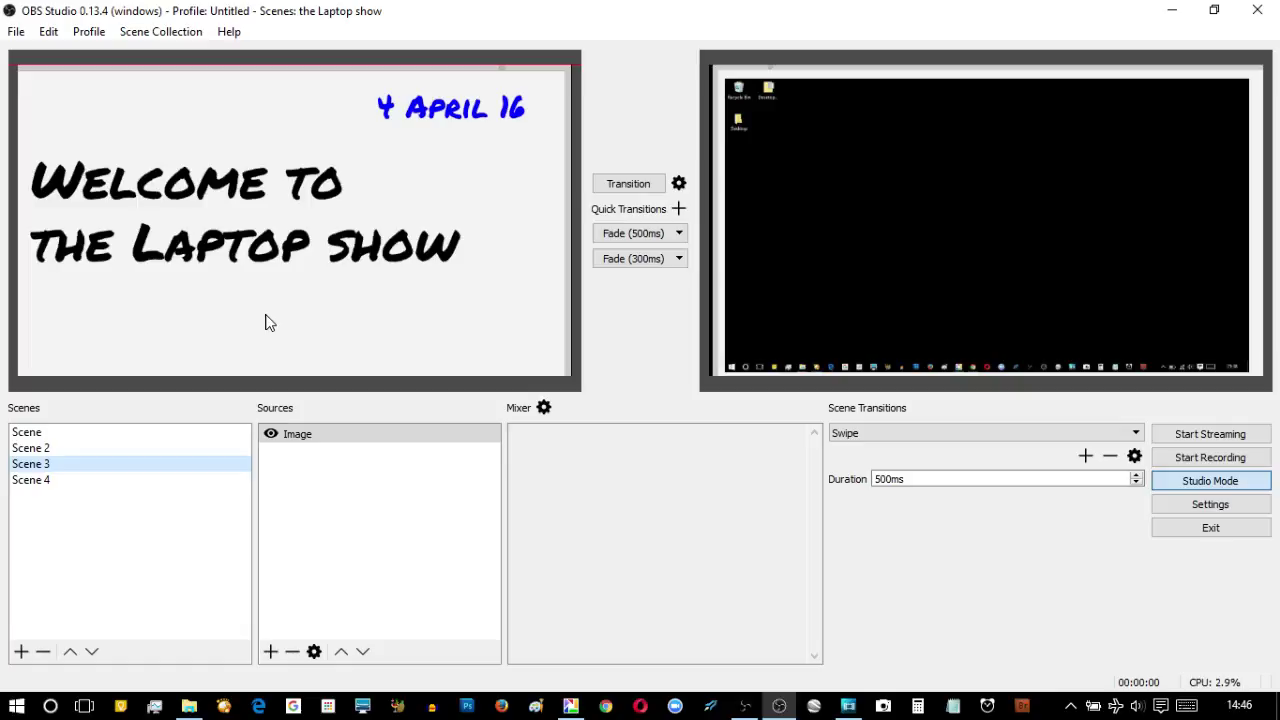
click(621, 190)
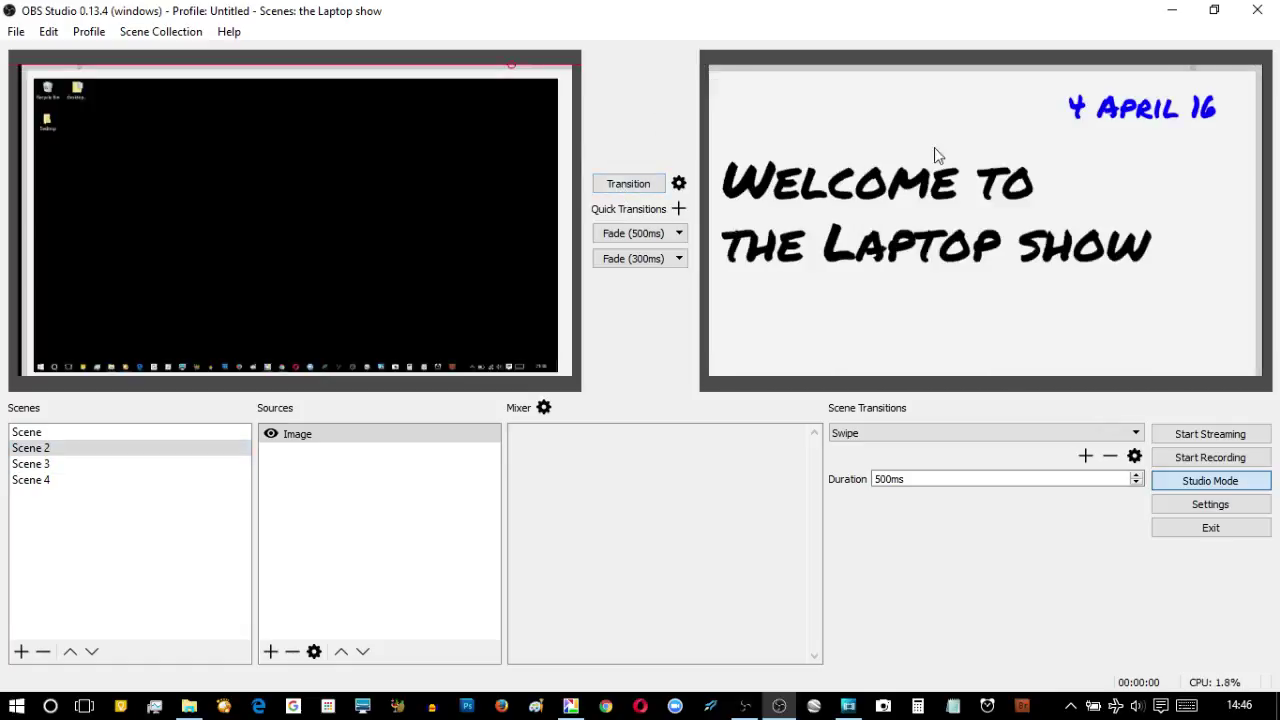
click(40, 484)
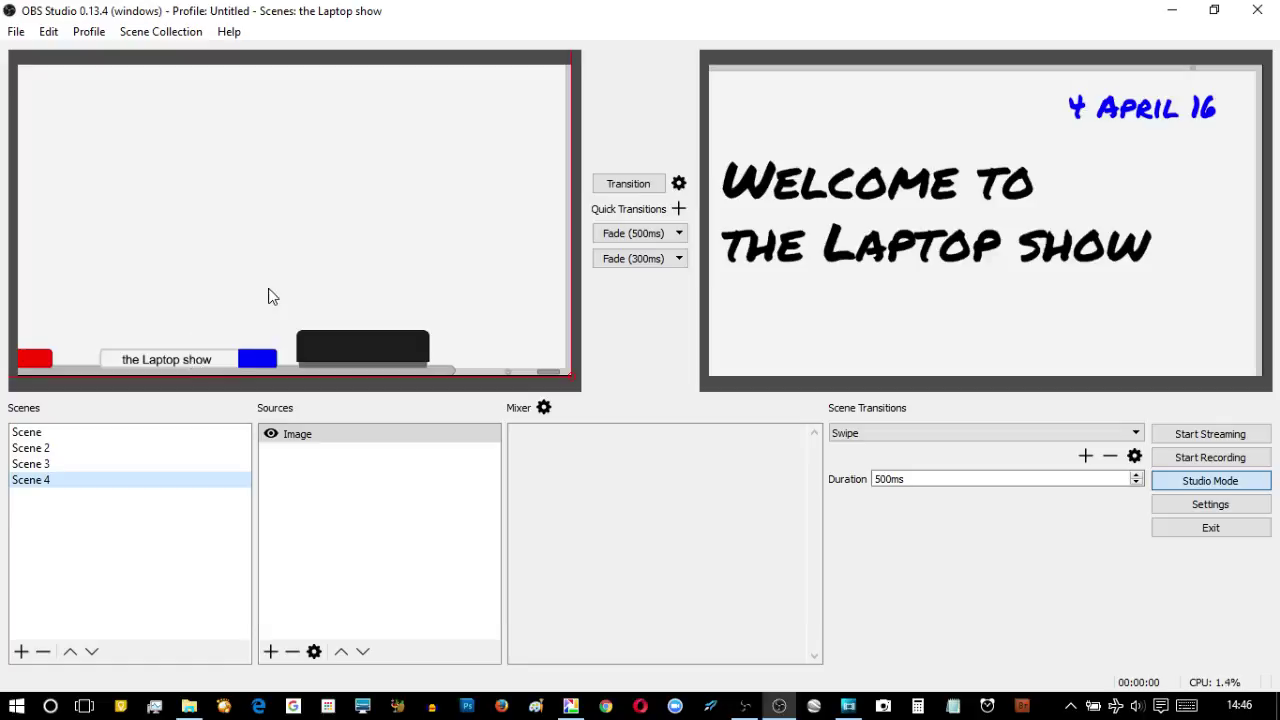
Swap preview and program with the 500ms and 300ms Fade quick transitions, then send Welcome live
click(608, 234)
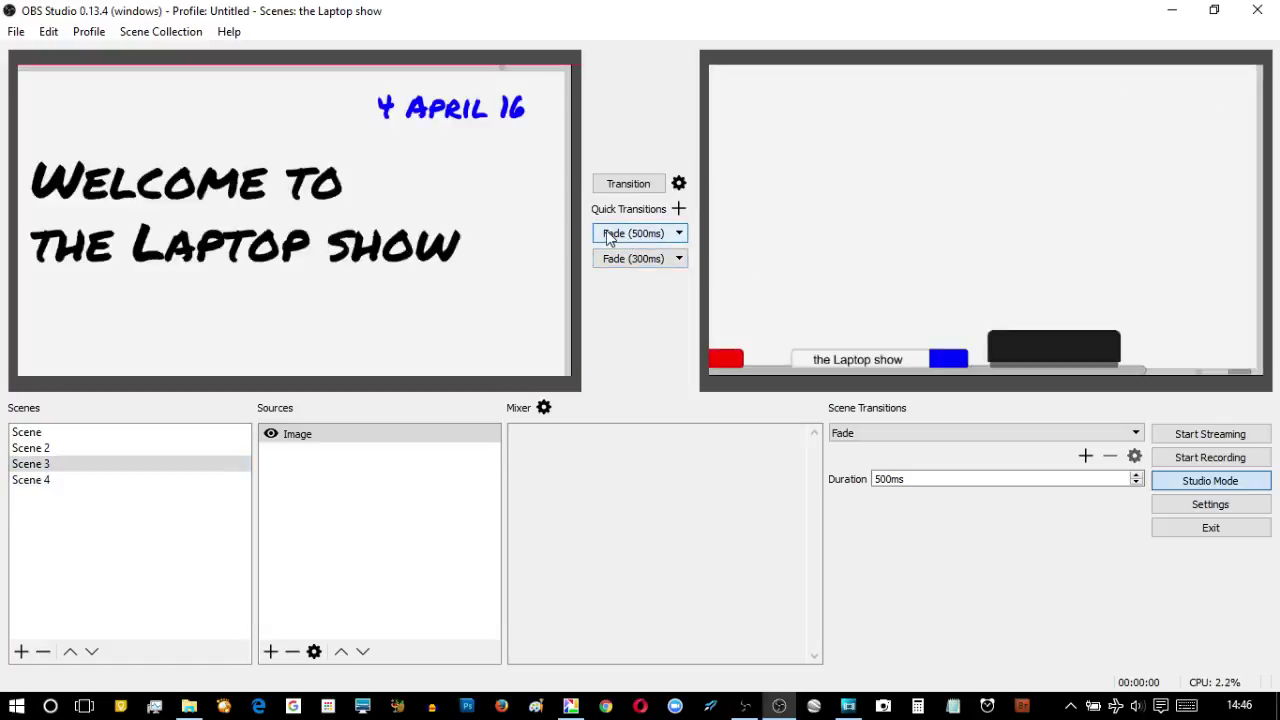
click(627, 258)
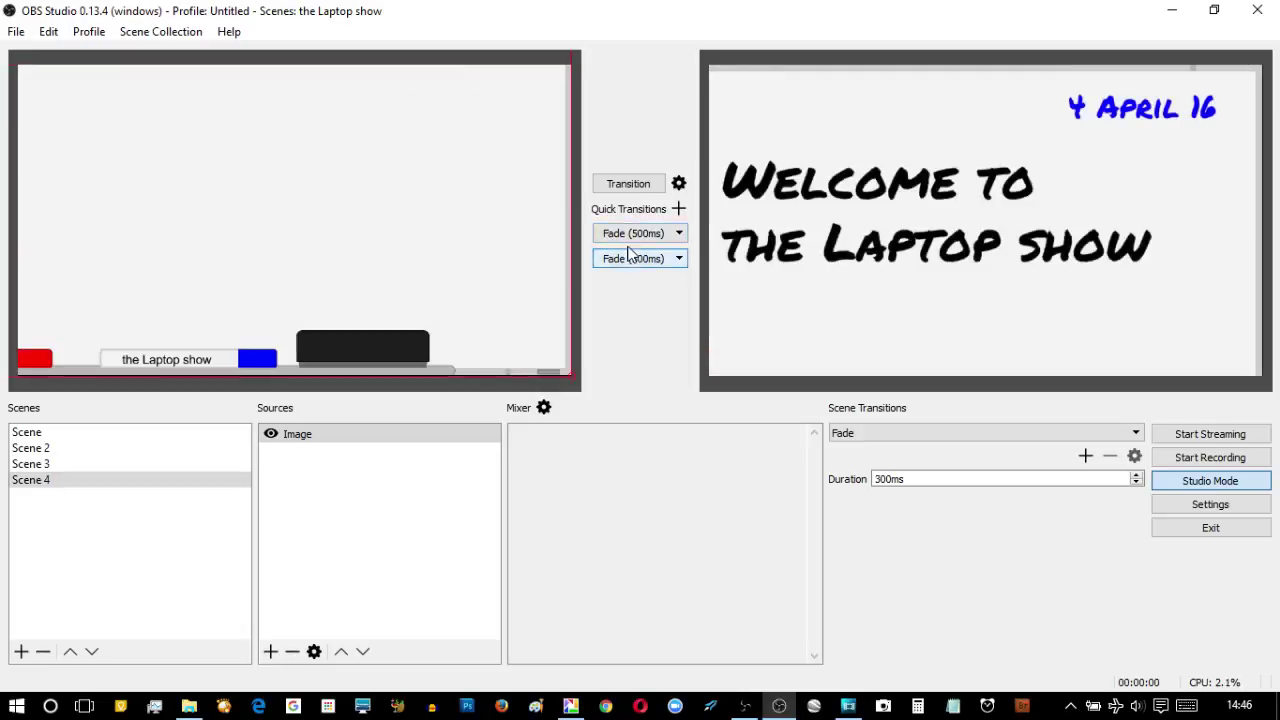
click(626, 236)
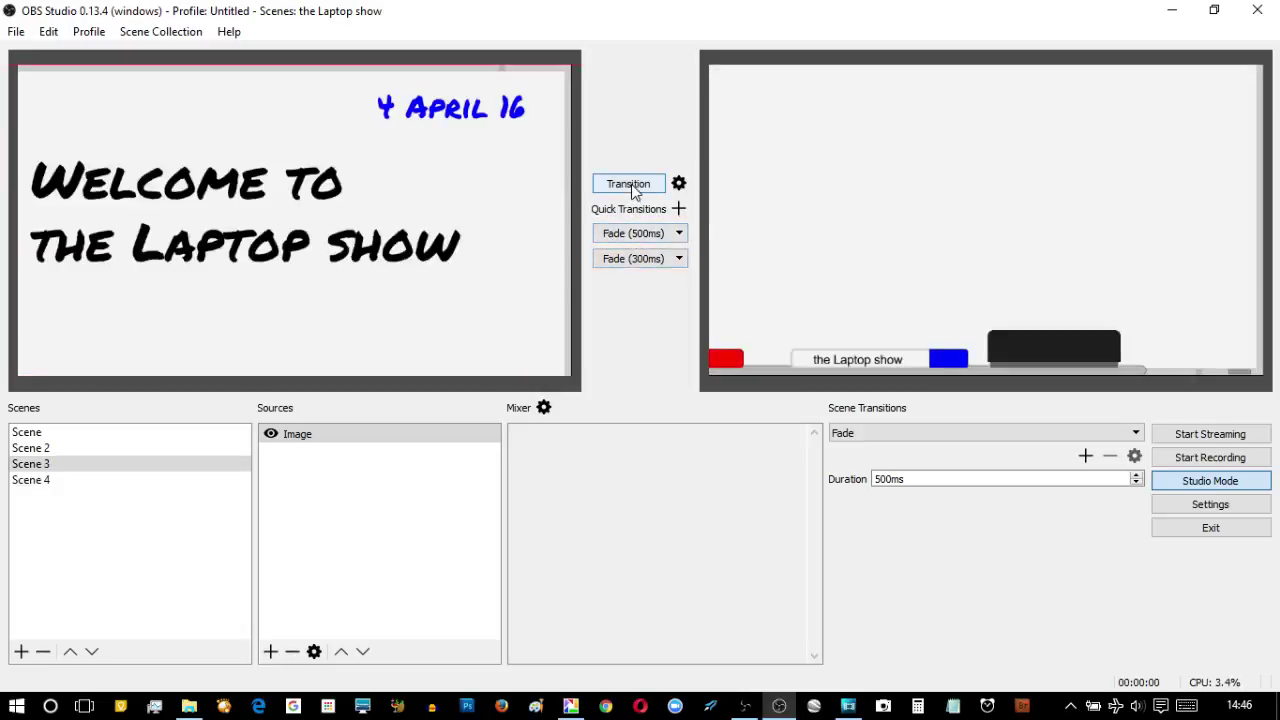
click(631, 184)
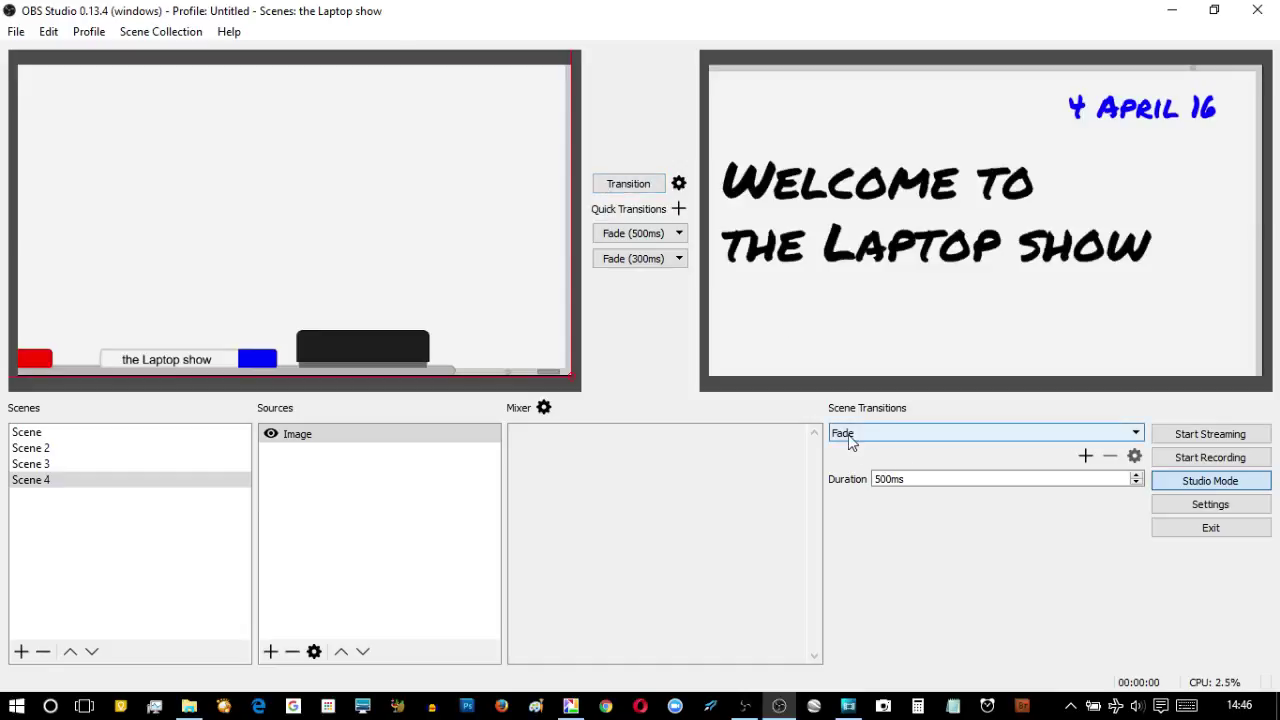
Swipe the laptop scene live, then switch back to Fade and fade the Welcome scene live
click(901, 434)
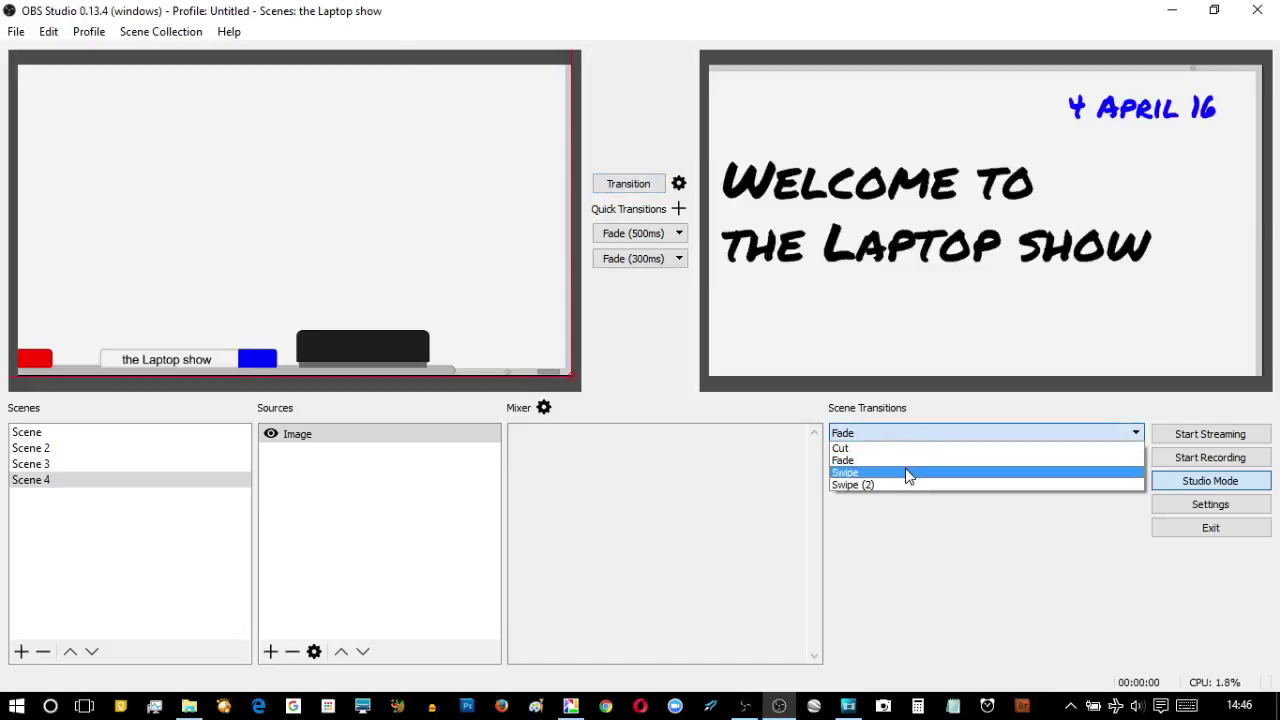
click(908, 476)
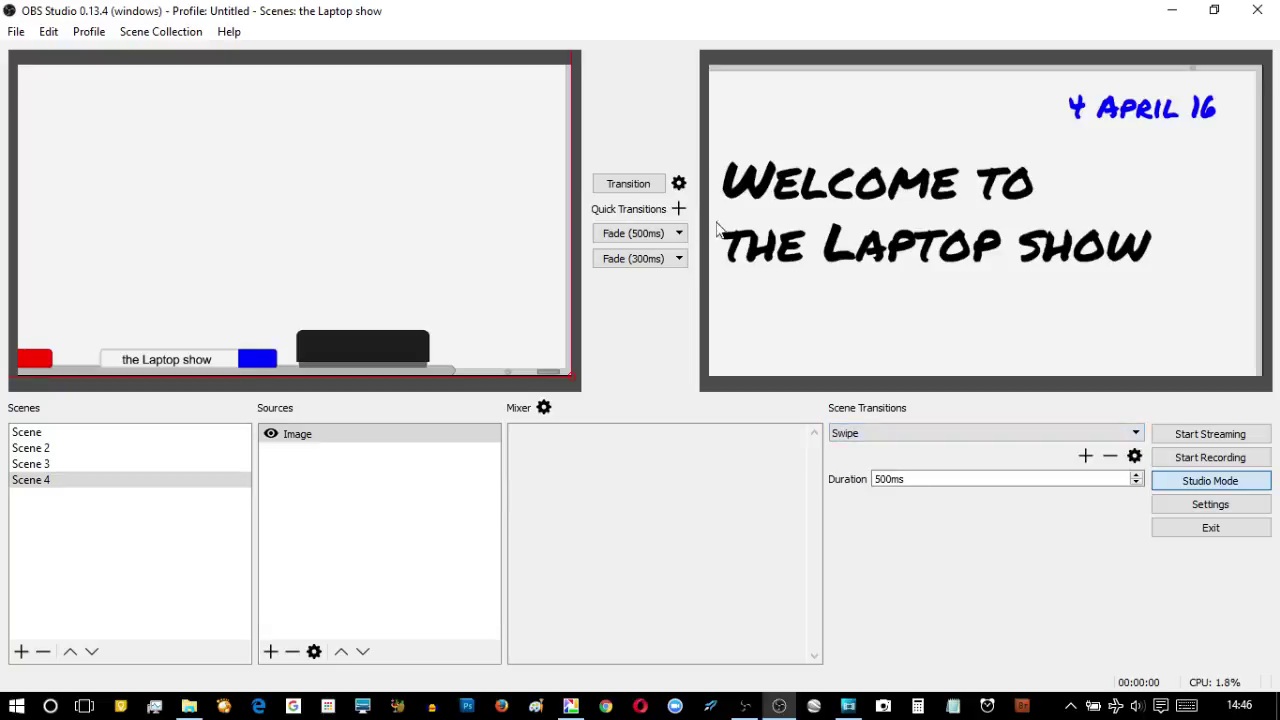
click(630, 187)
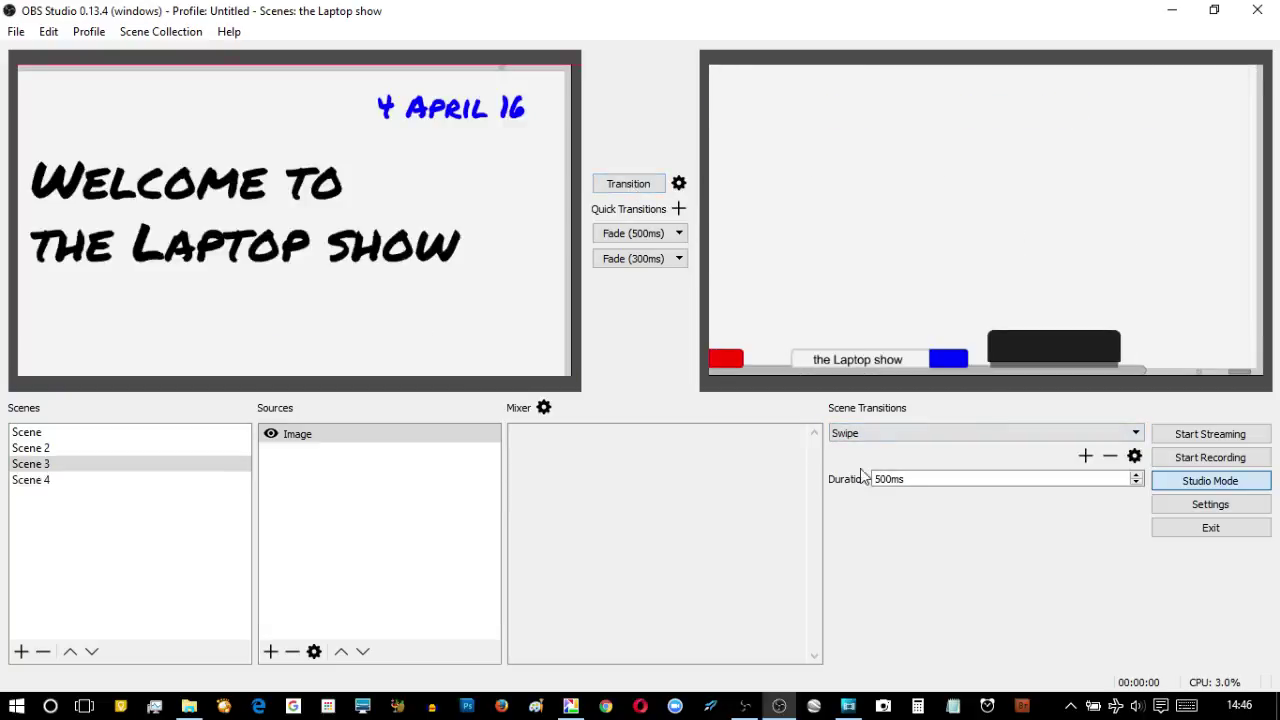
click(891, 434)
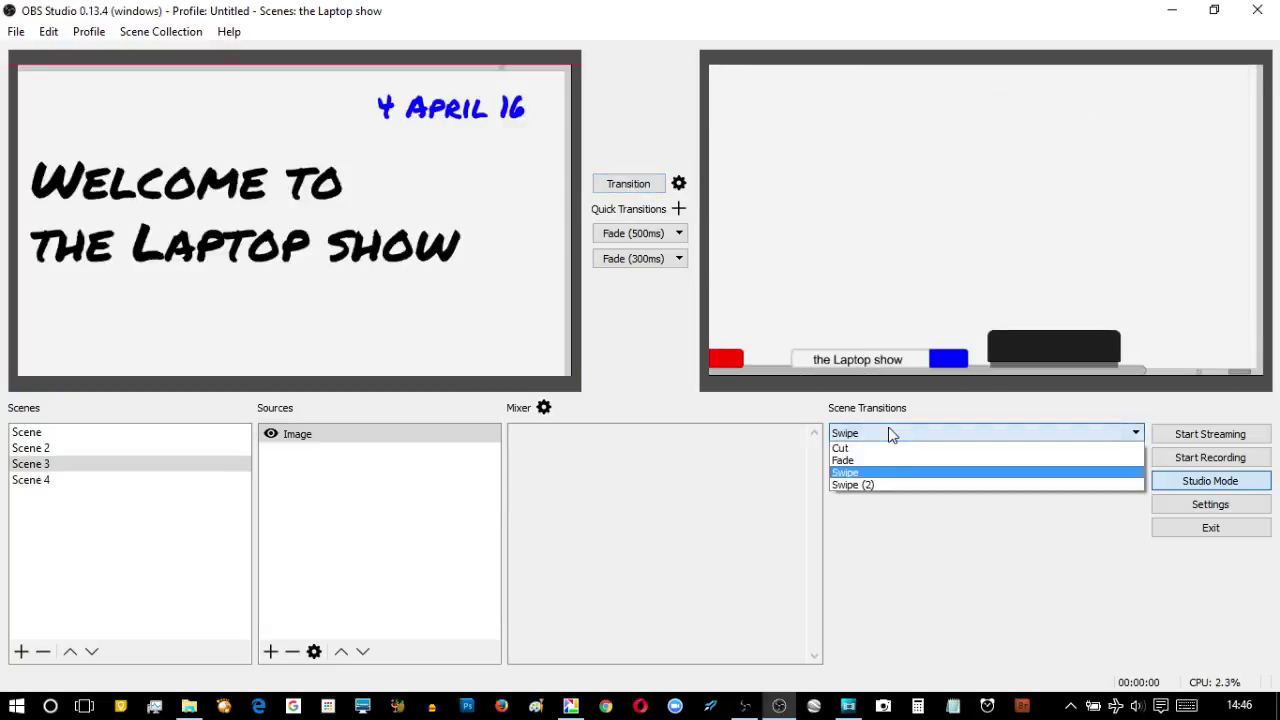
click(889, 466)
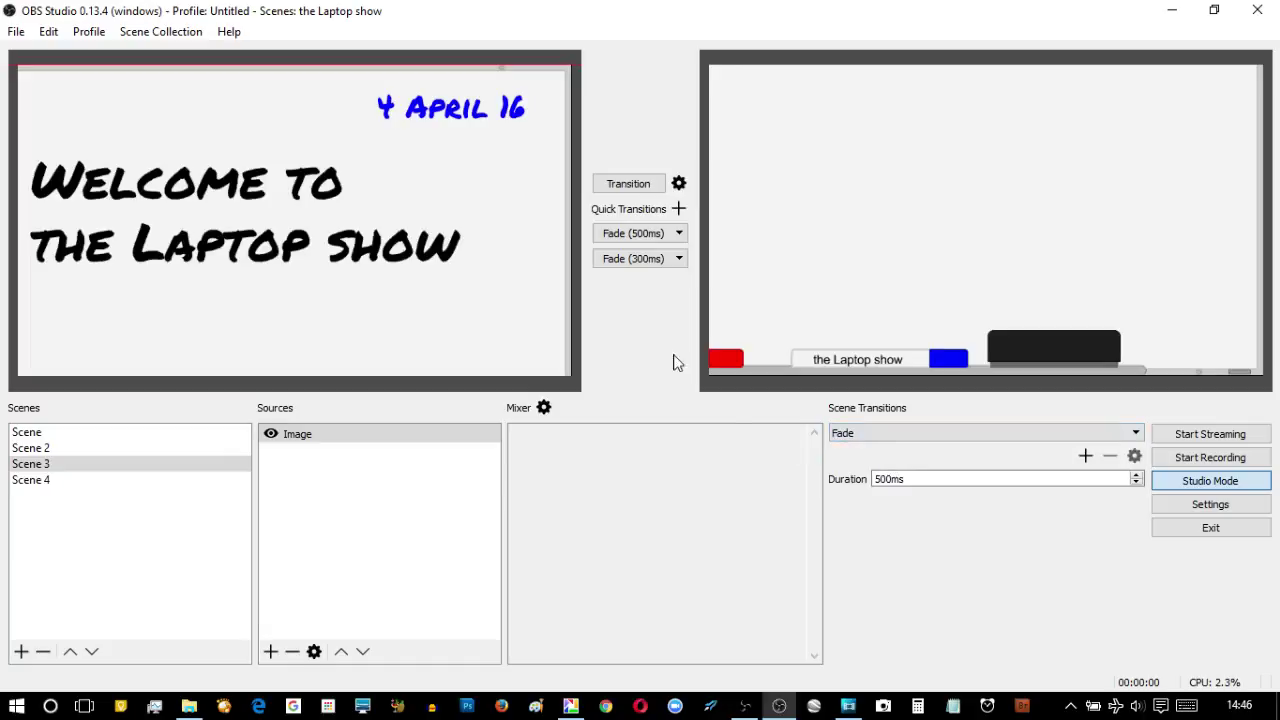
click(627, 184)
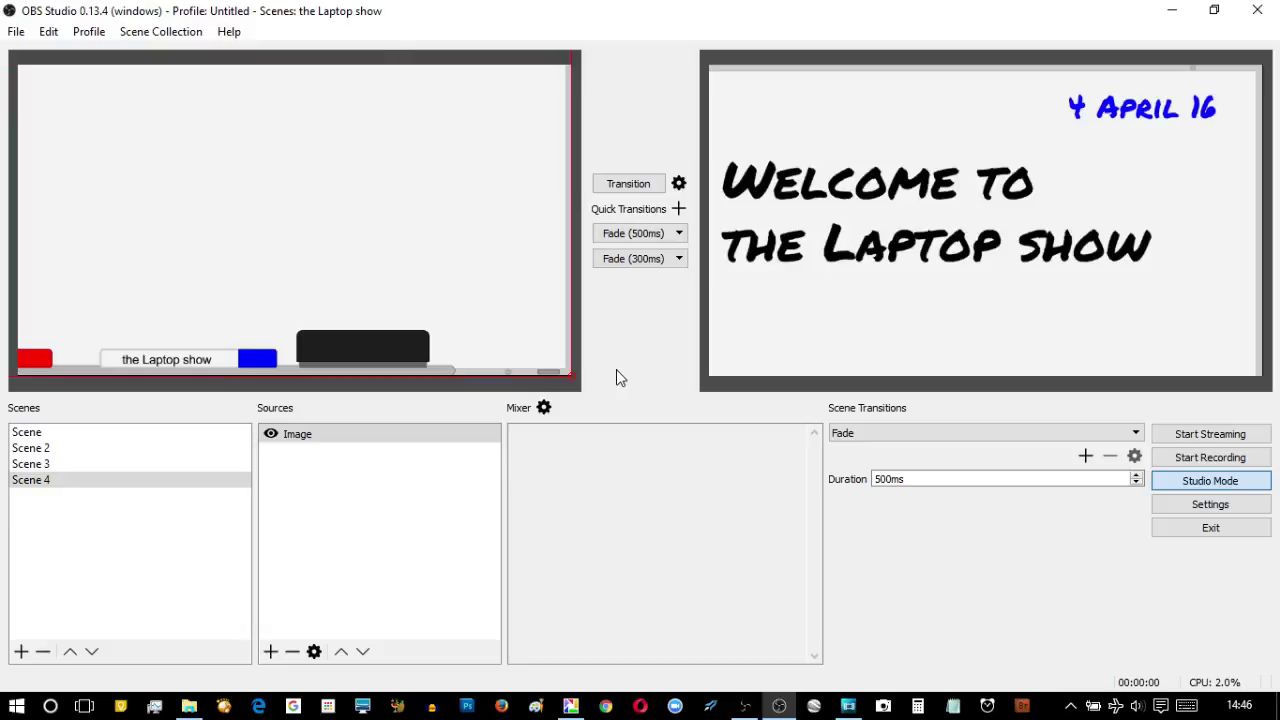
Fade the combined desktop-and-title scene live, then Scene 2, then back, and minimise OBS
click(69, 432)
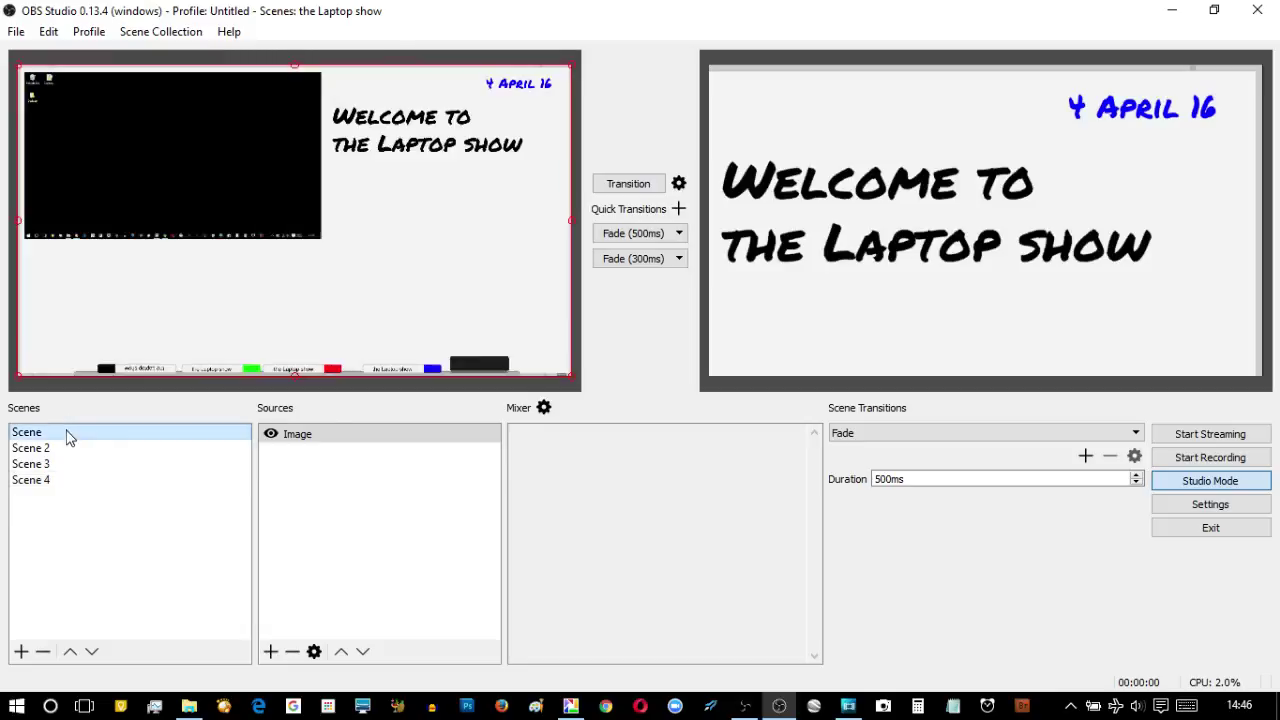
click(641, 186)
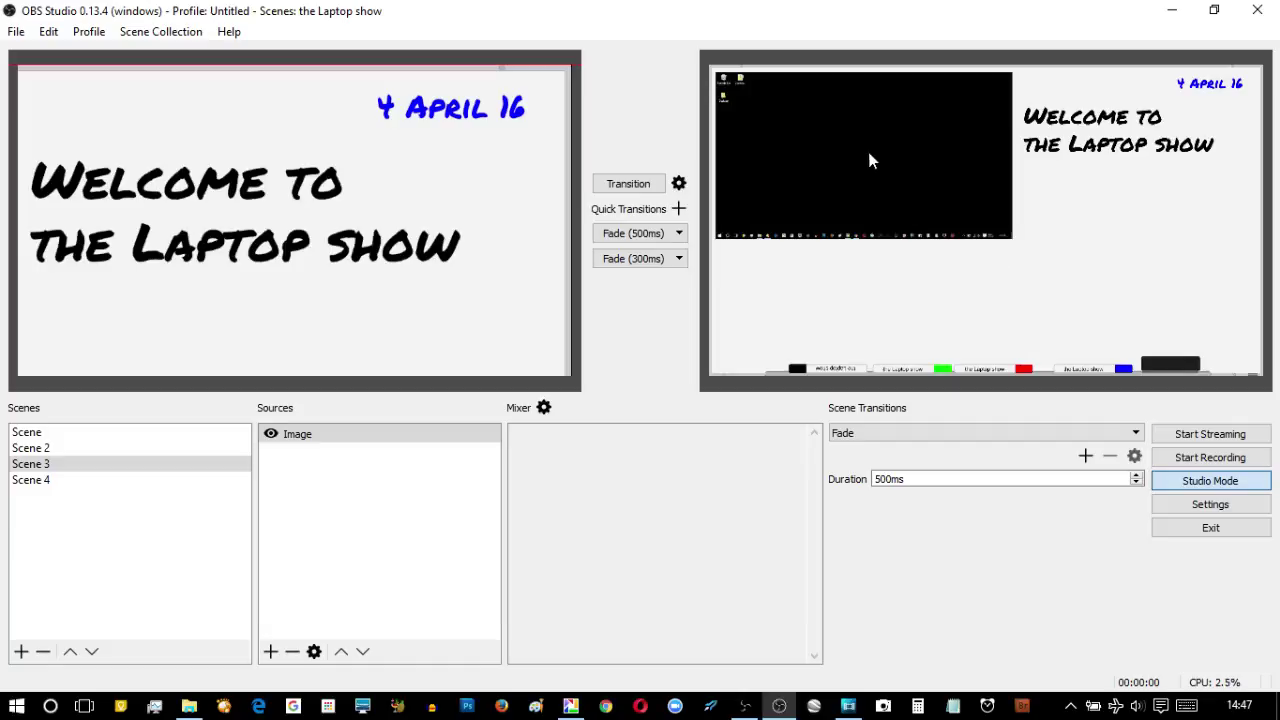
click(20, 449)
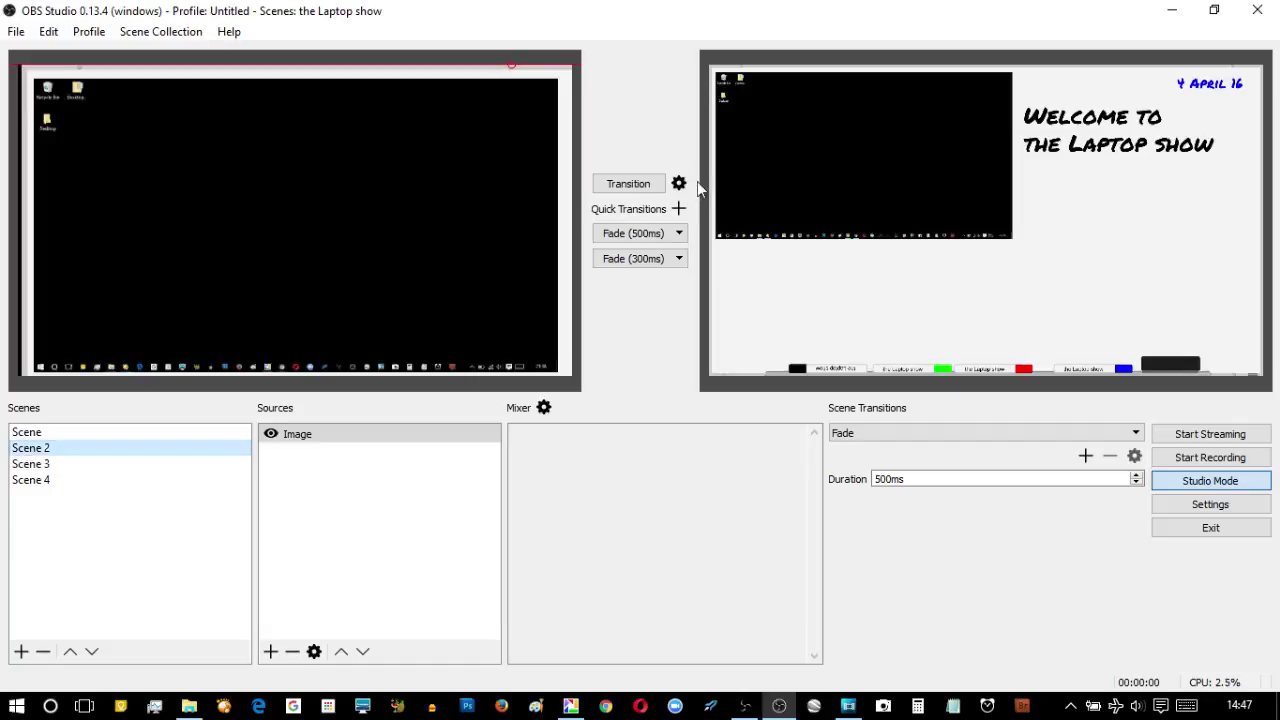
click(630, 184)
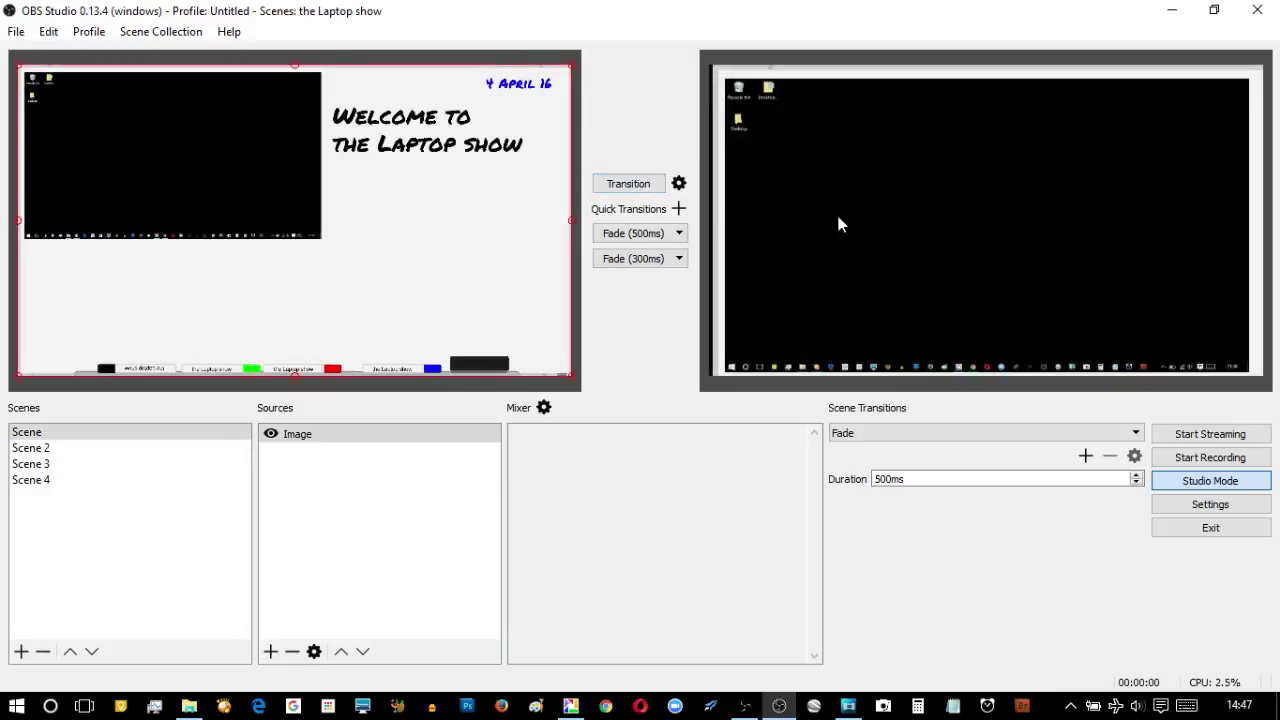
click(630, 185)
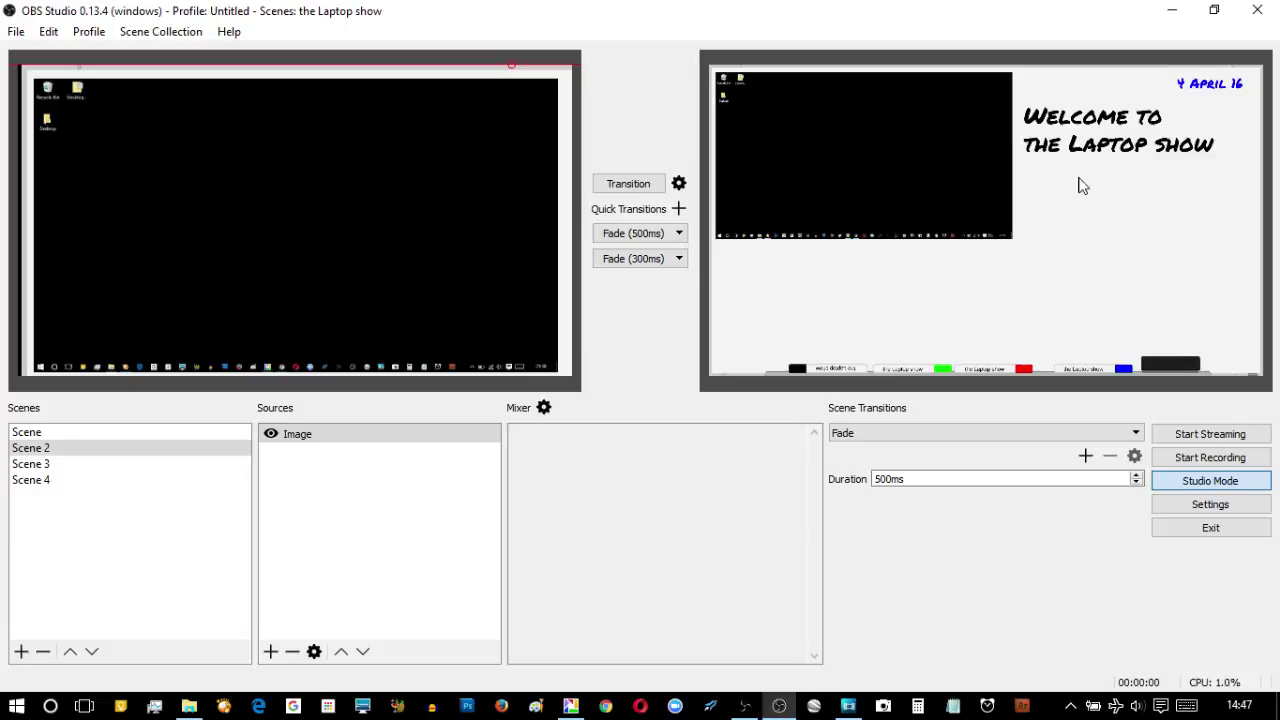
click(1168, 10)
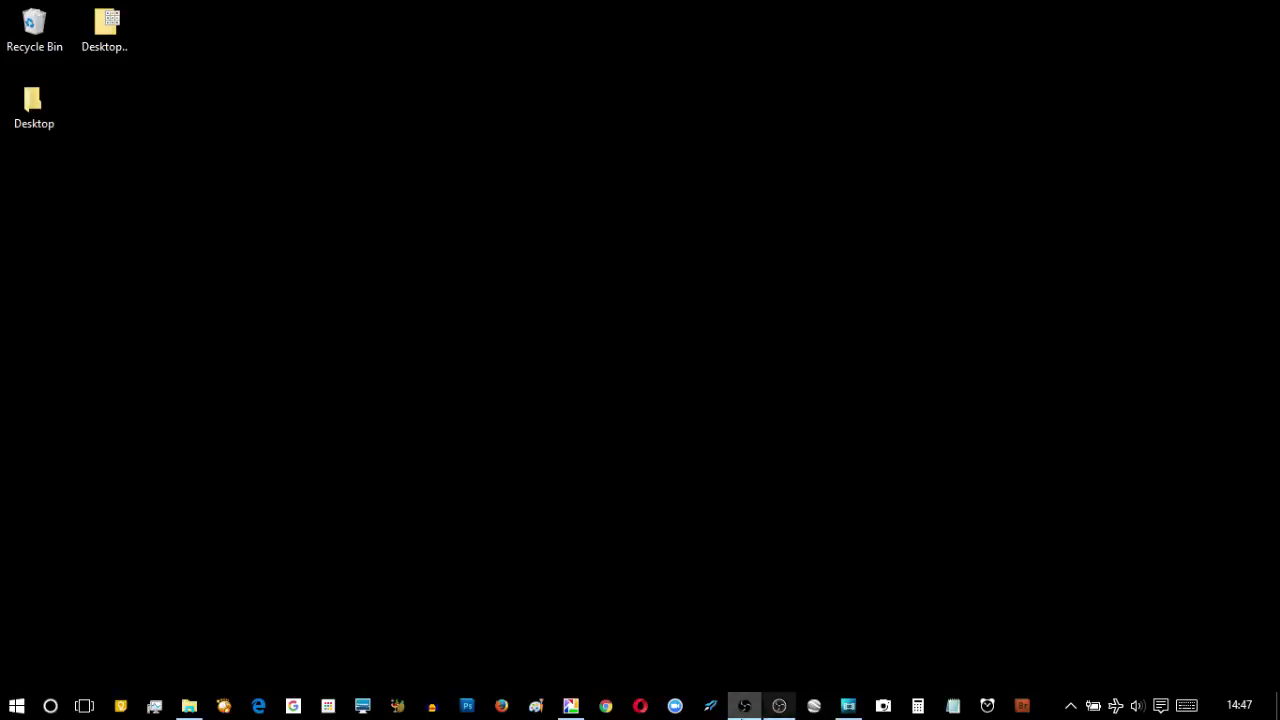
Restore Movie Studio Platinum and return the pan/crop timeline to 00:00:00.00
click(850, 708)
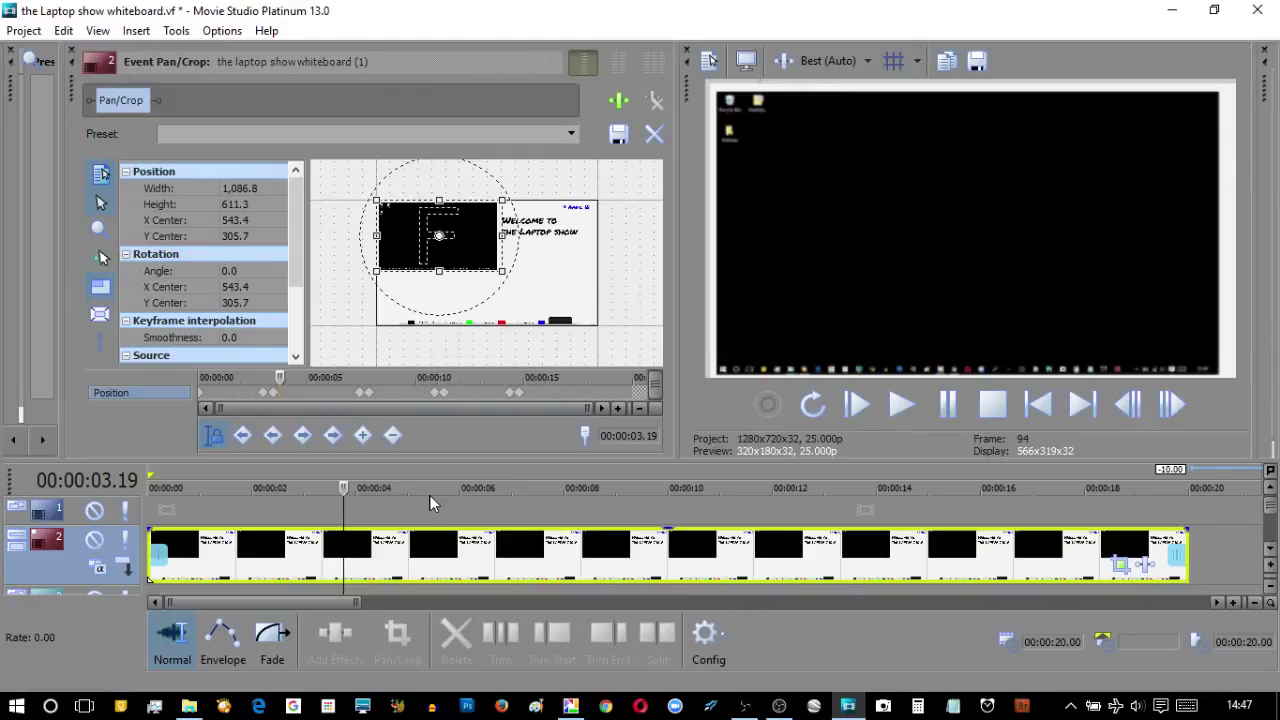
click(309, 512)
key(Home)
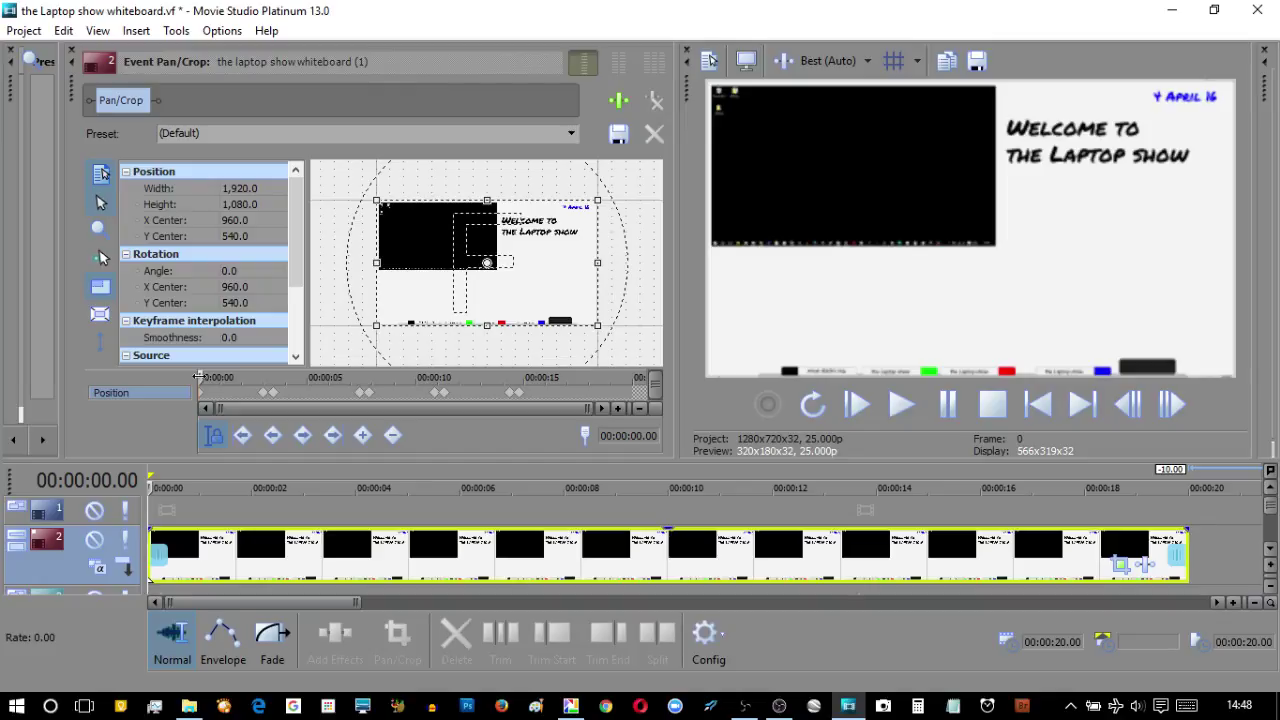
Scrub through the pan/crop keyframes, then play and stop the preview at 00:00:16.16
drag(197, 377, 277, 377)
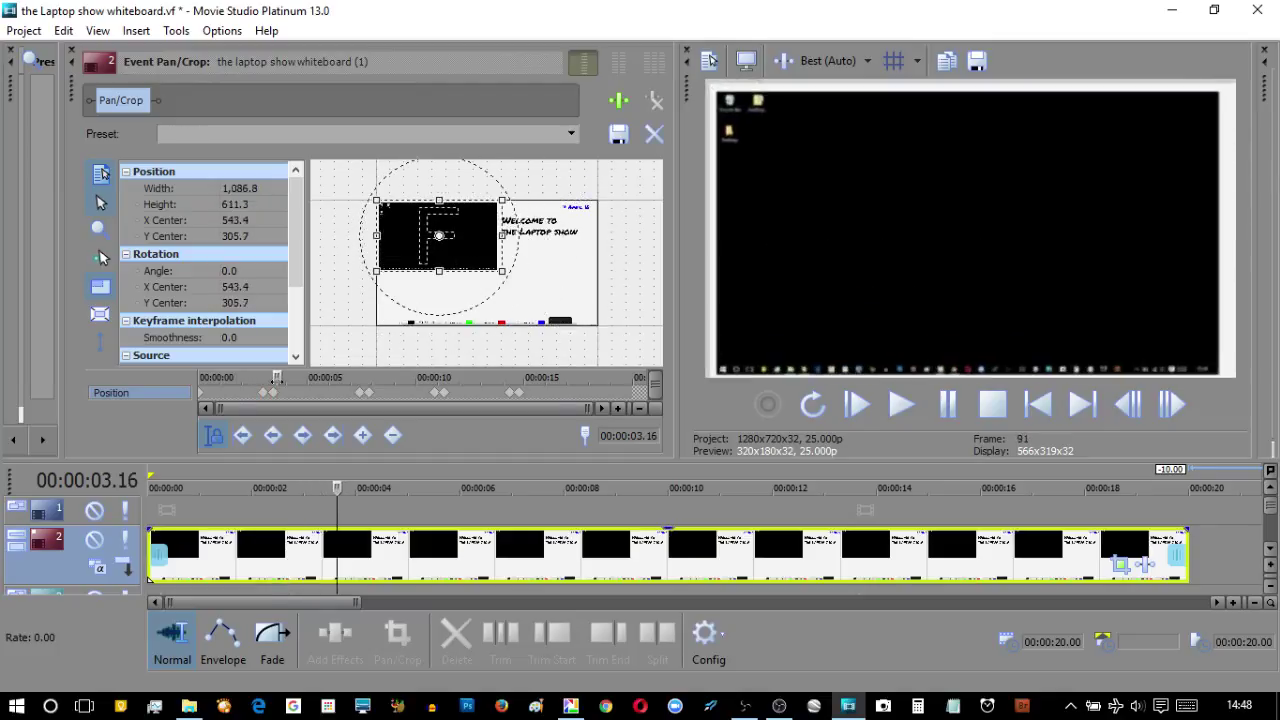
drag(277, 377, 562, 393)
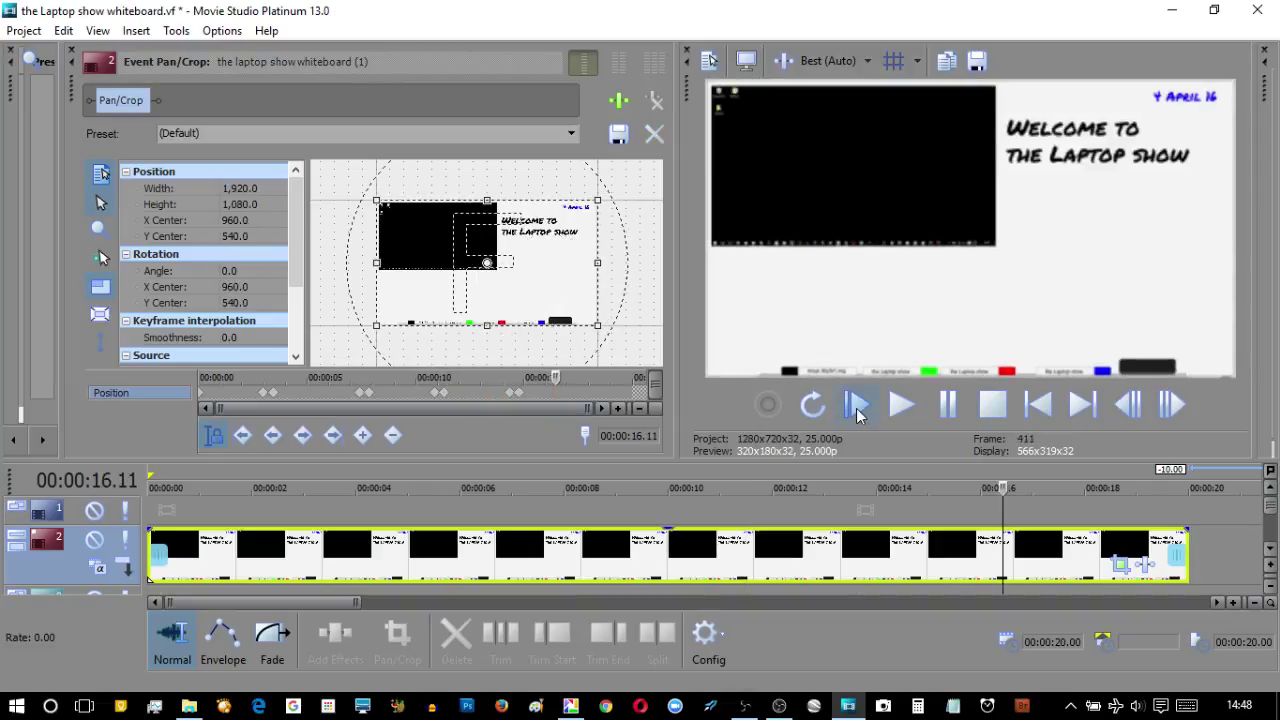
click(855, 405)
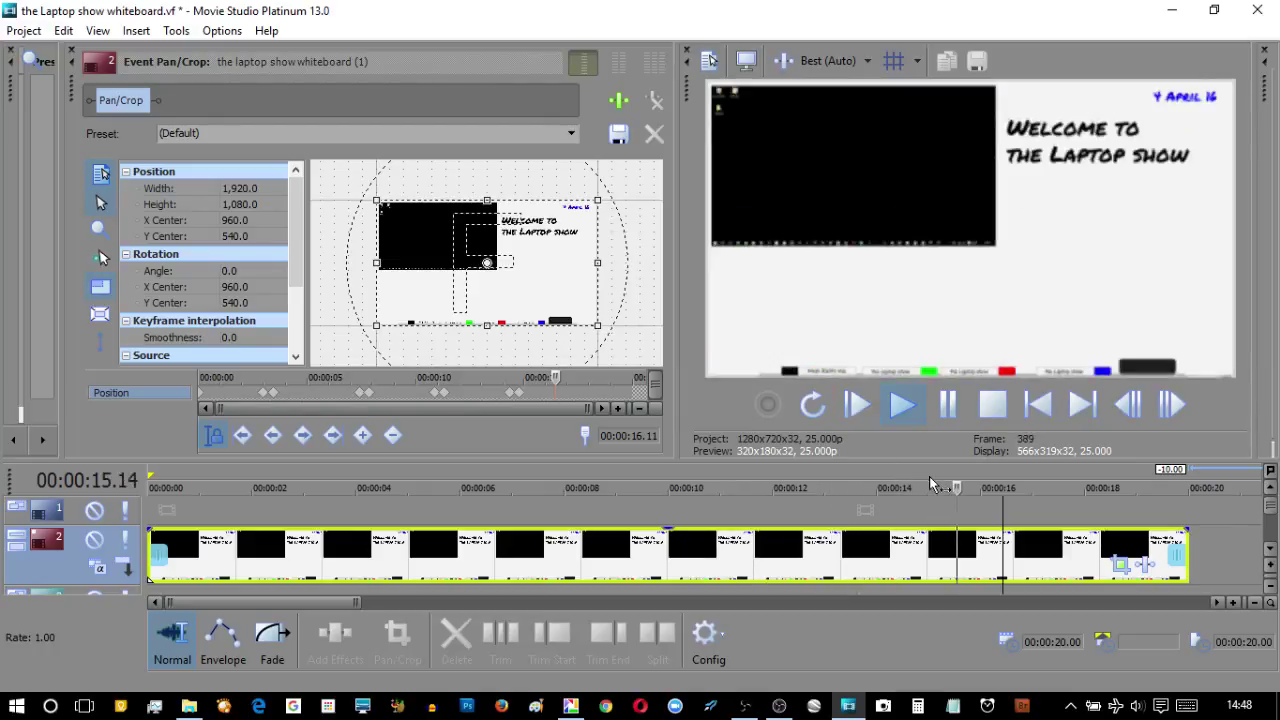
click(950, 406)
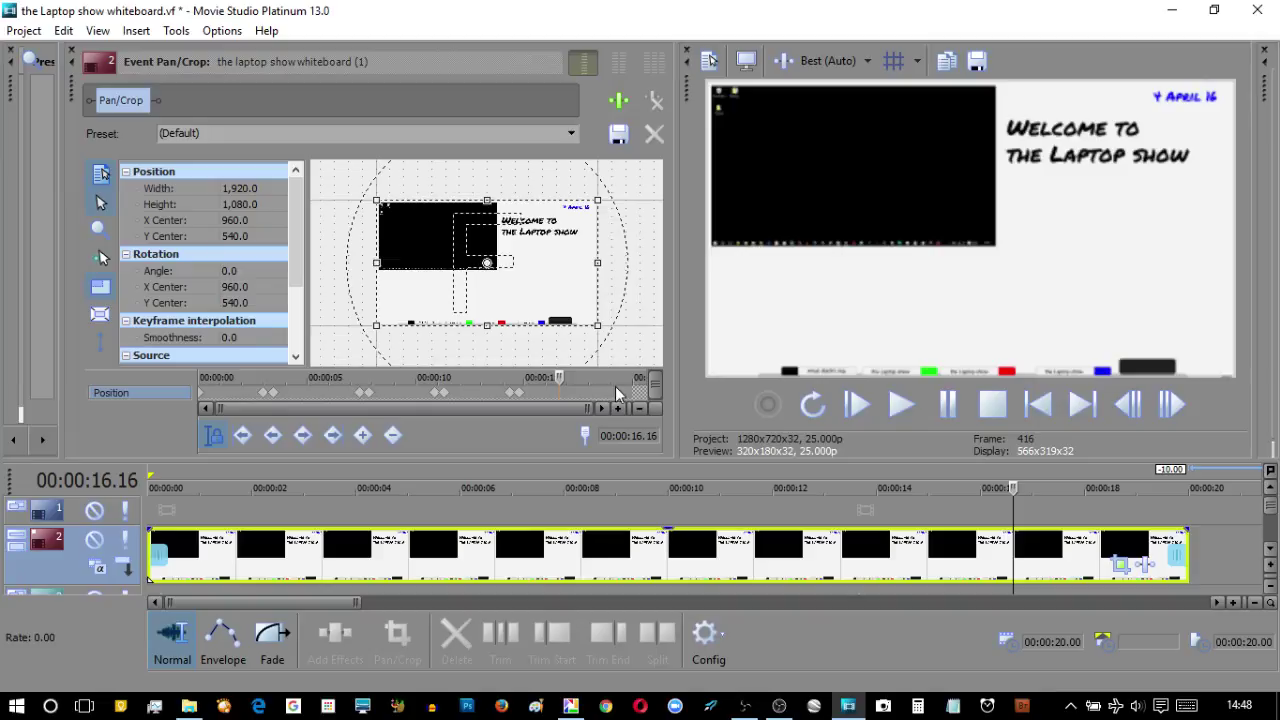
Replay the keyframed pan/crop on the whiteboard clip in Movie Studio Platinum, then minimise the editor
drag(635, 442, 617, 310)
scroll(529, 410, down, 4)
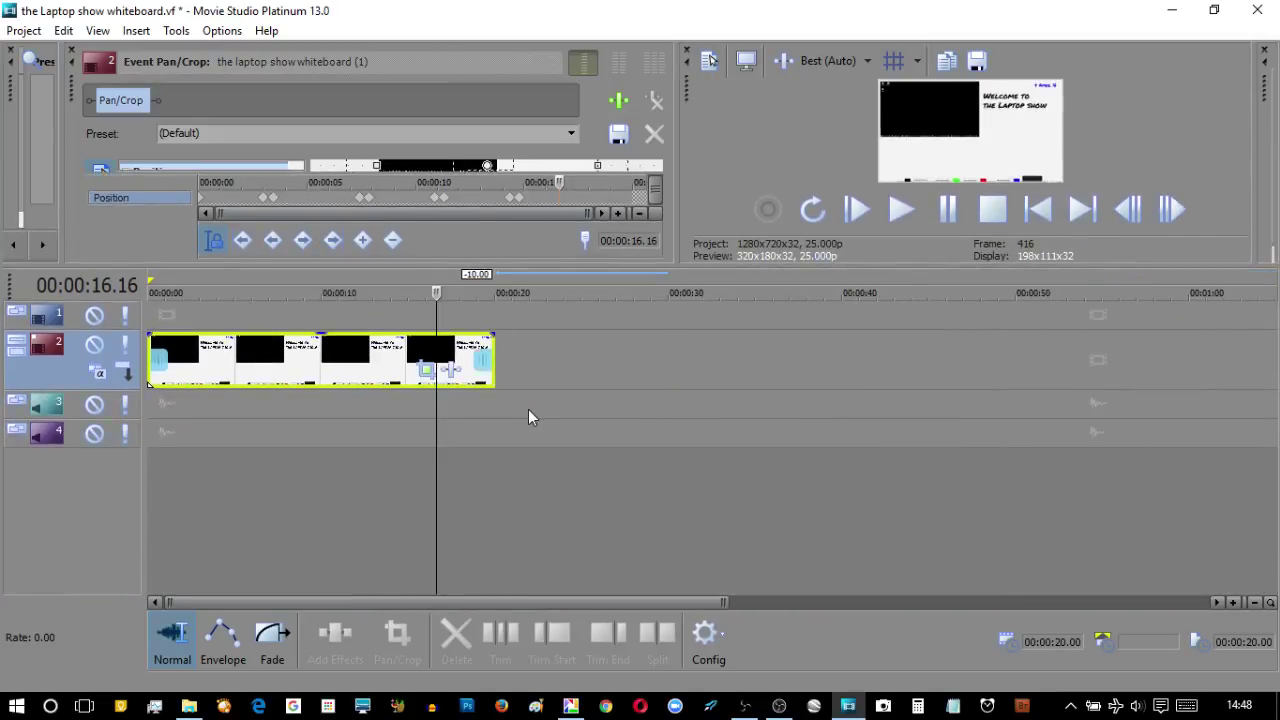
scroll(528, 416, up, 5)
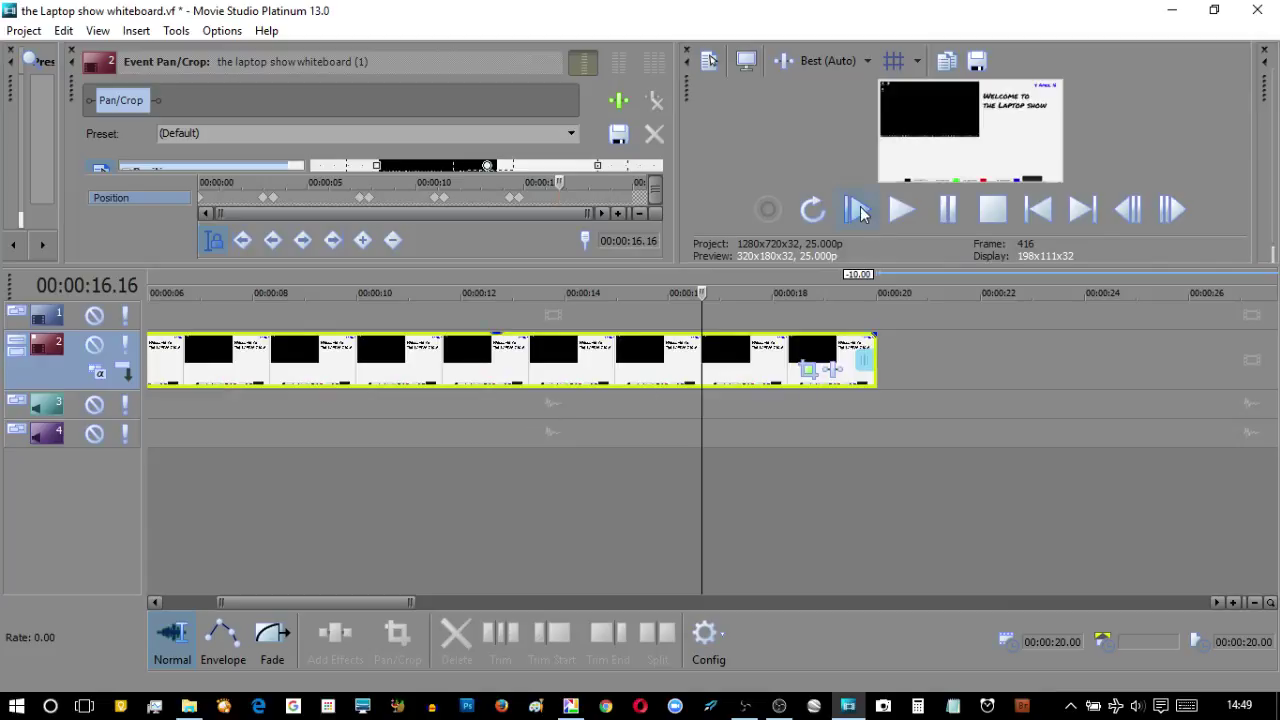
click(901, 209)
drag(728, 265, 728, 445)
click(948, 390)
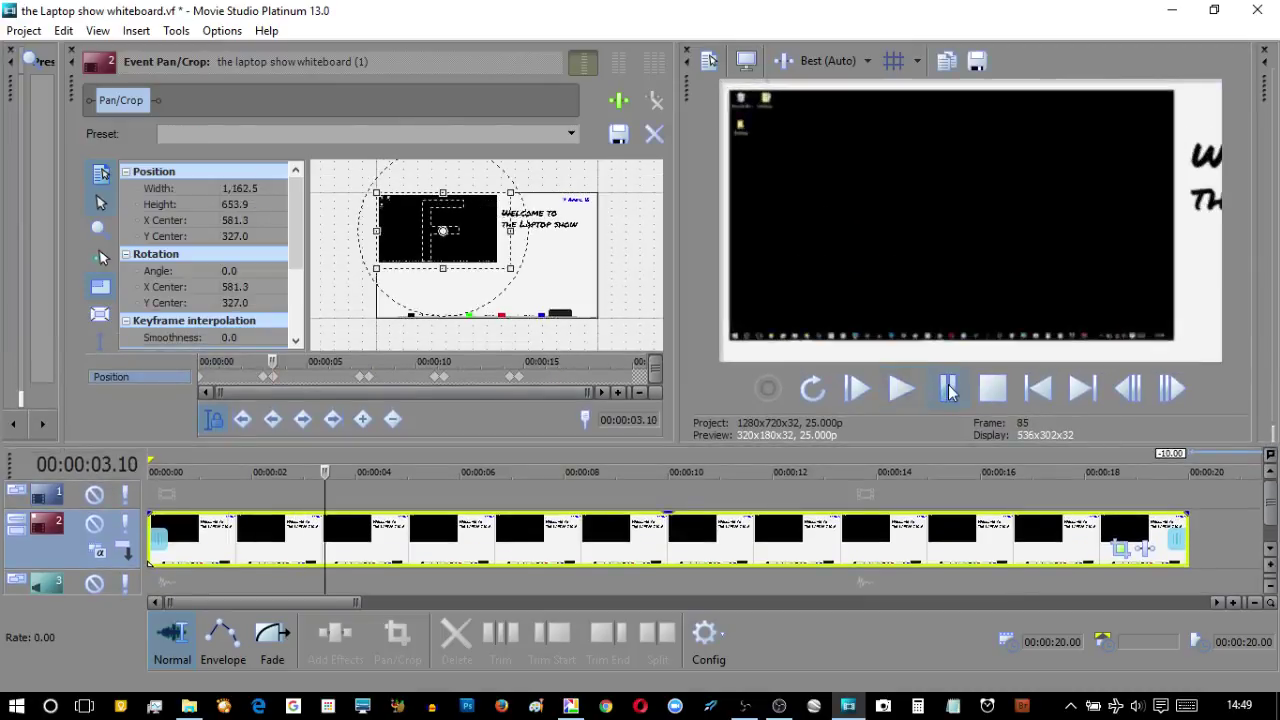
click(1172, 9)
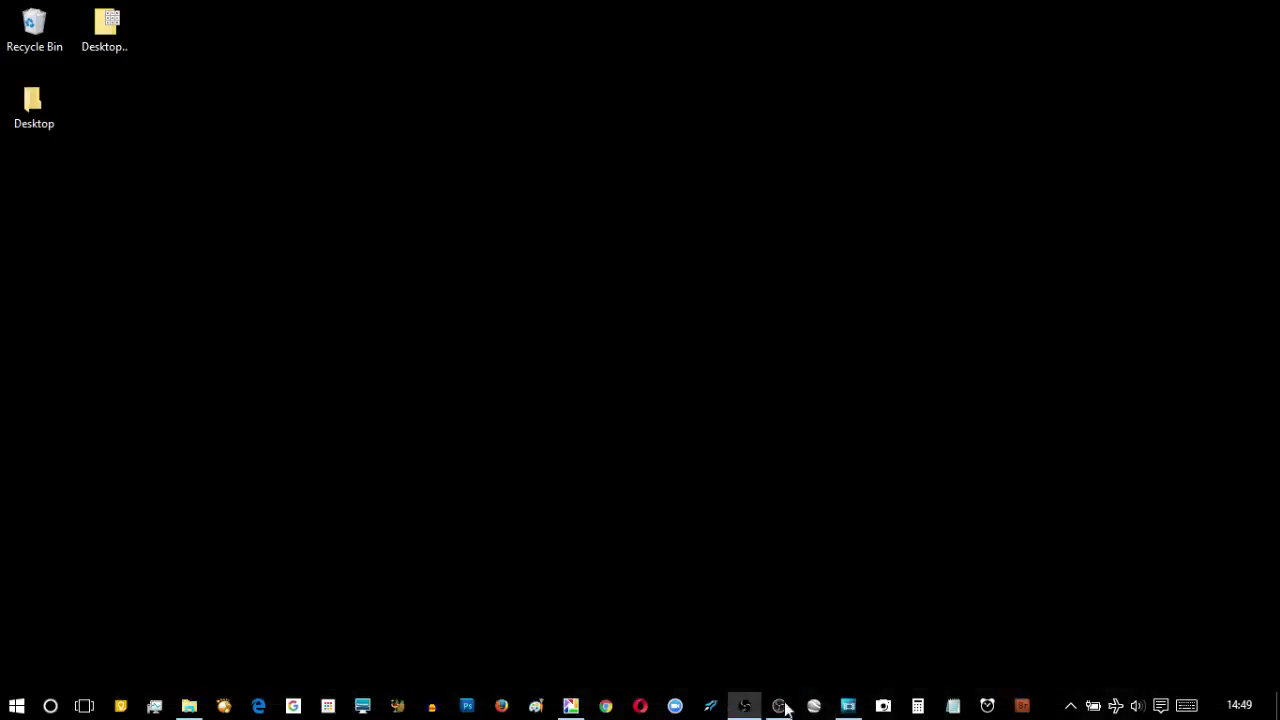
In OBS Studio, preview Scene, toggle its whiteboard image off and back on, then preview Scene 4
mouse_move(750, 712)
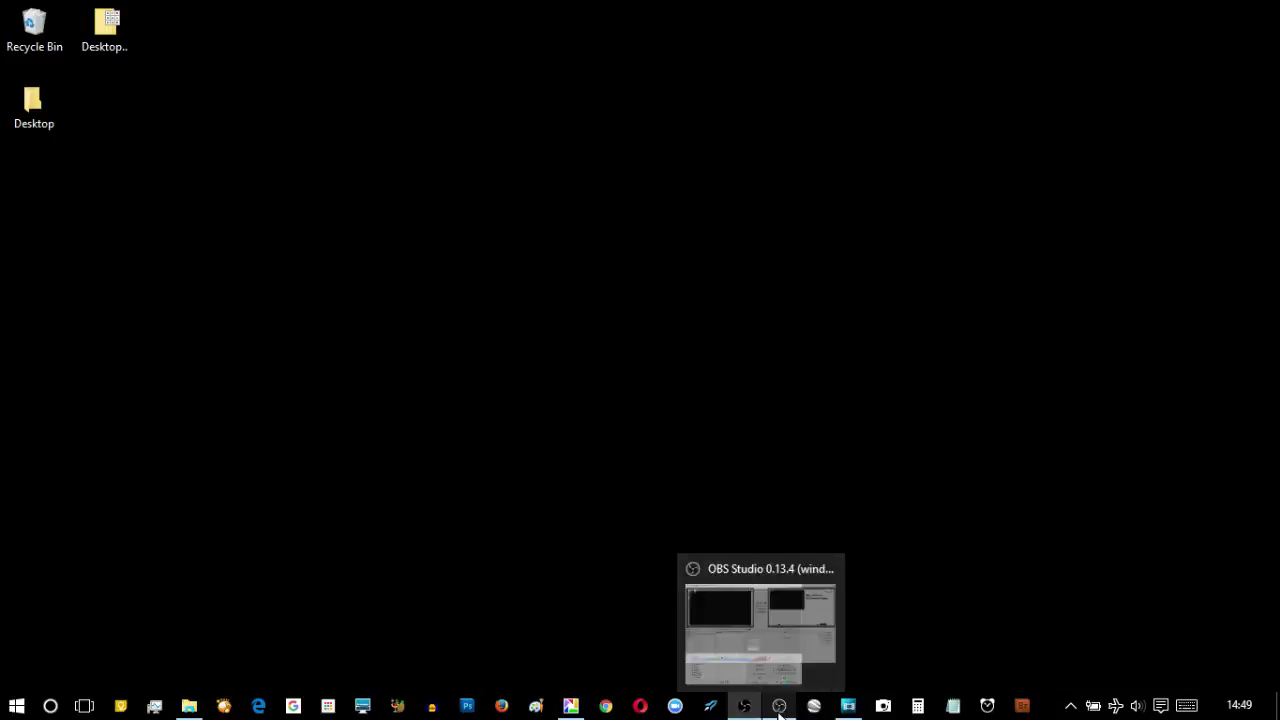
click(779, 706)
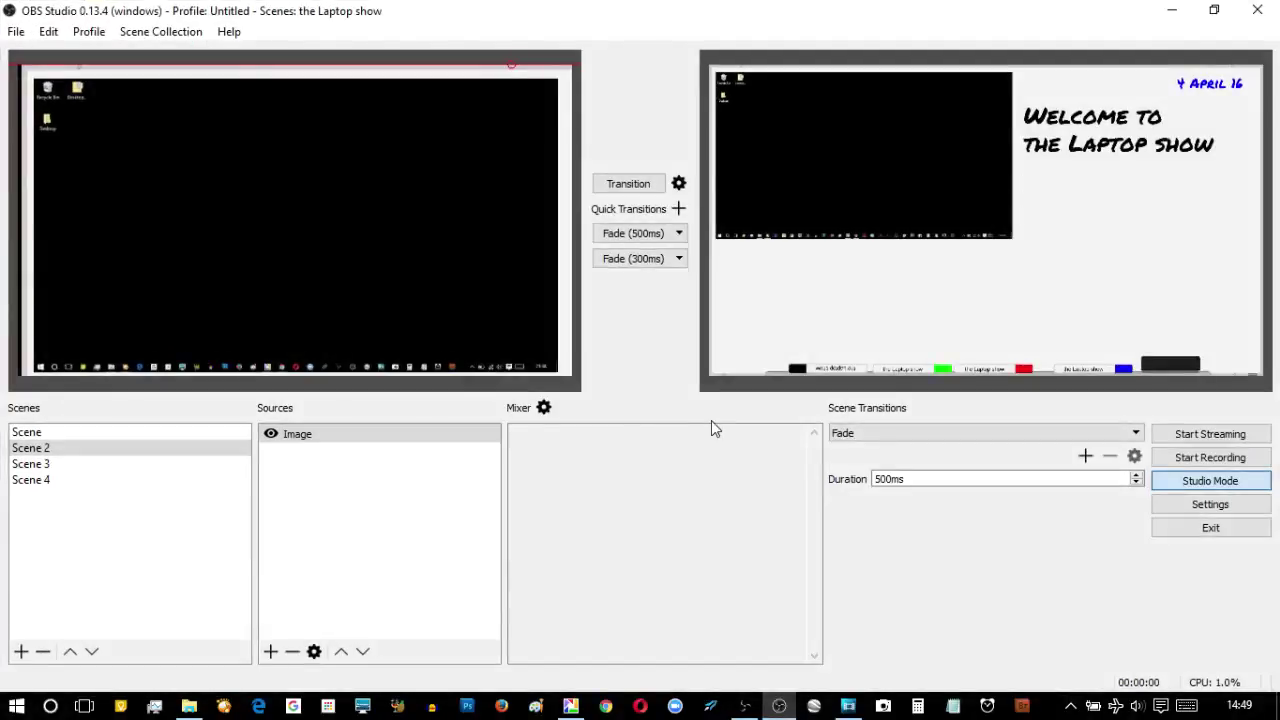
click(163, 434)
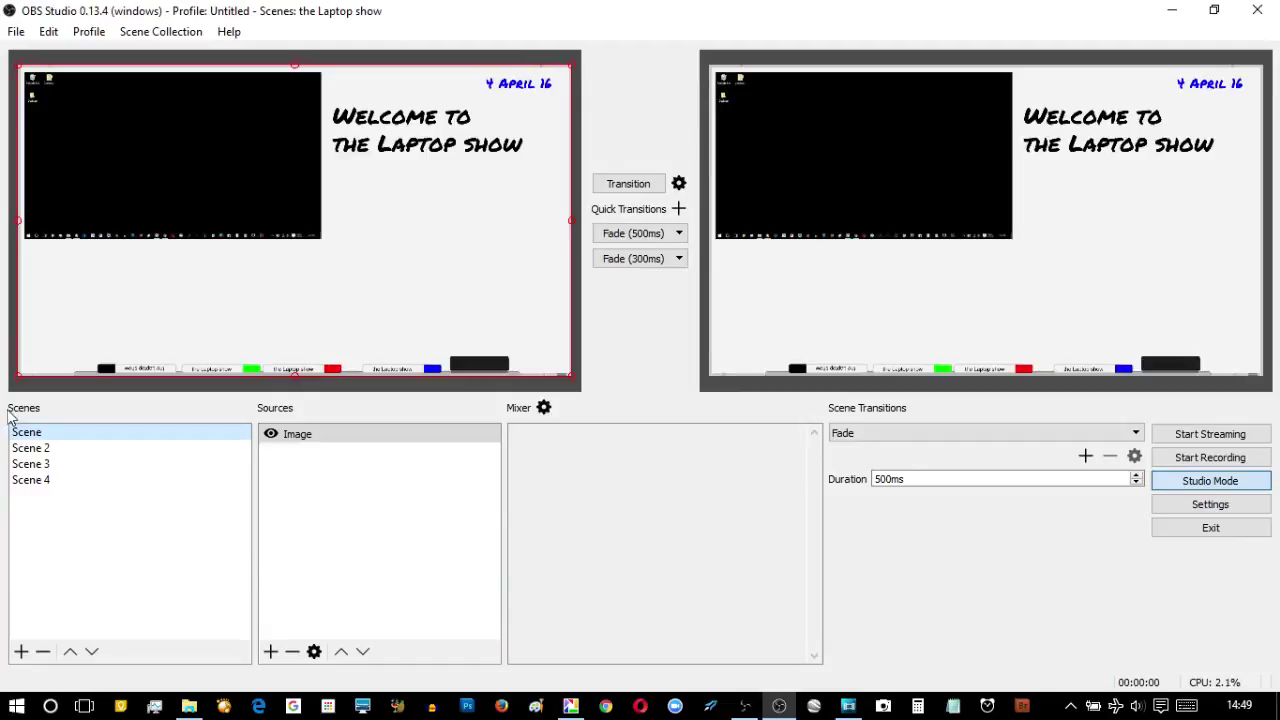
click(271, 435)
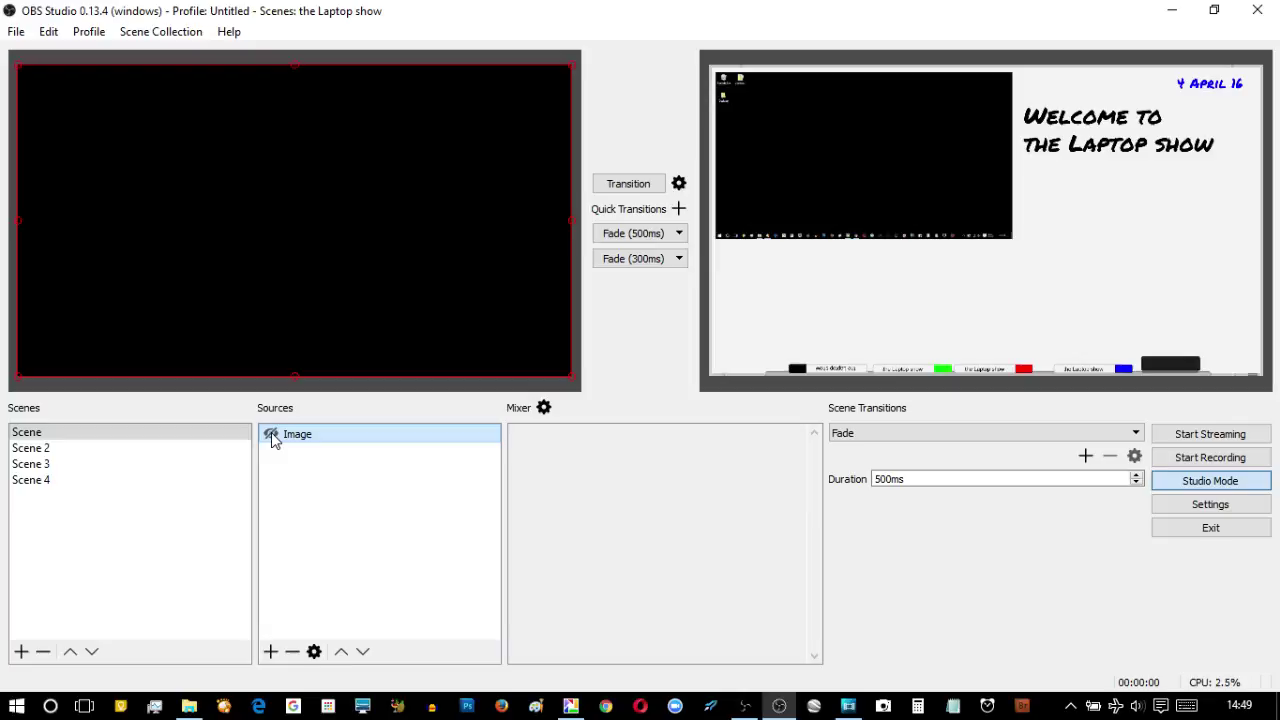
click(271, 435)
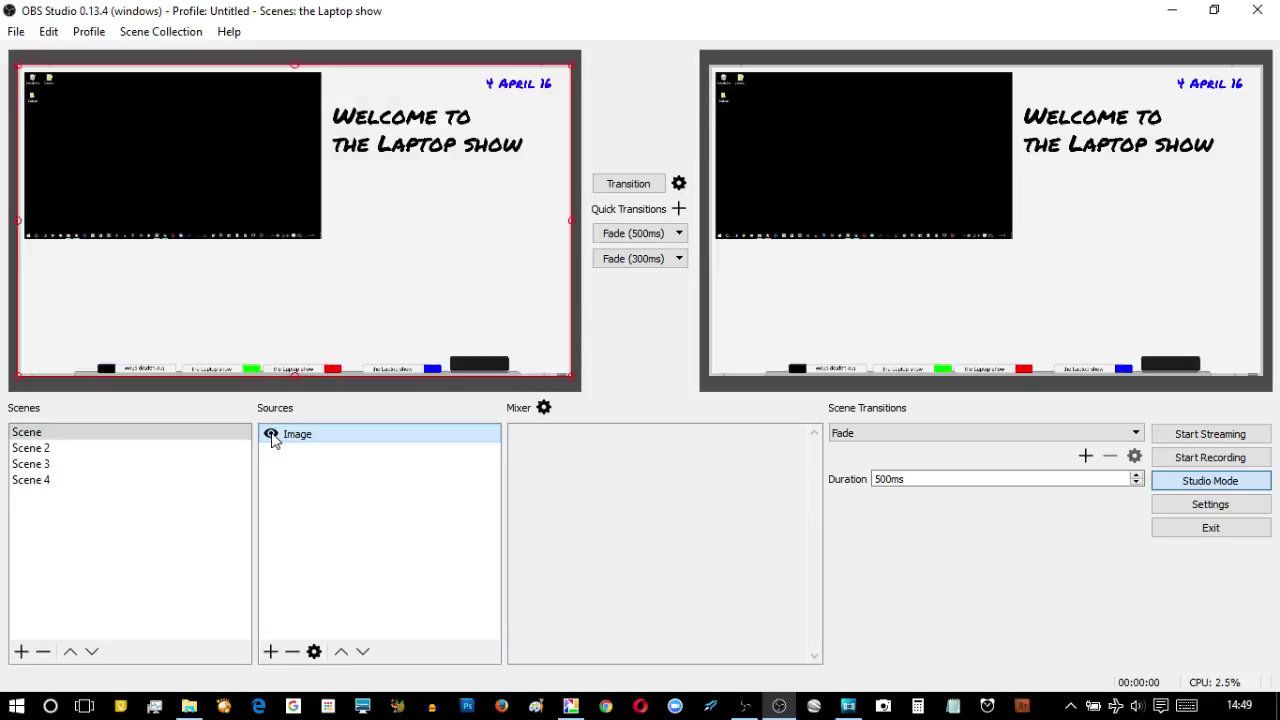
click(35, 481)
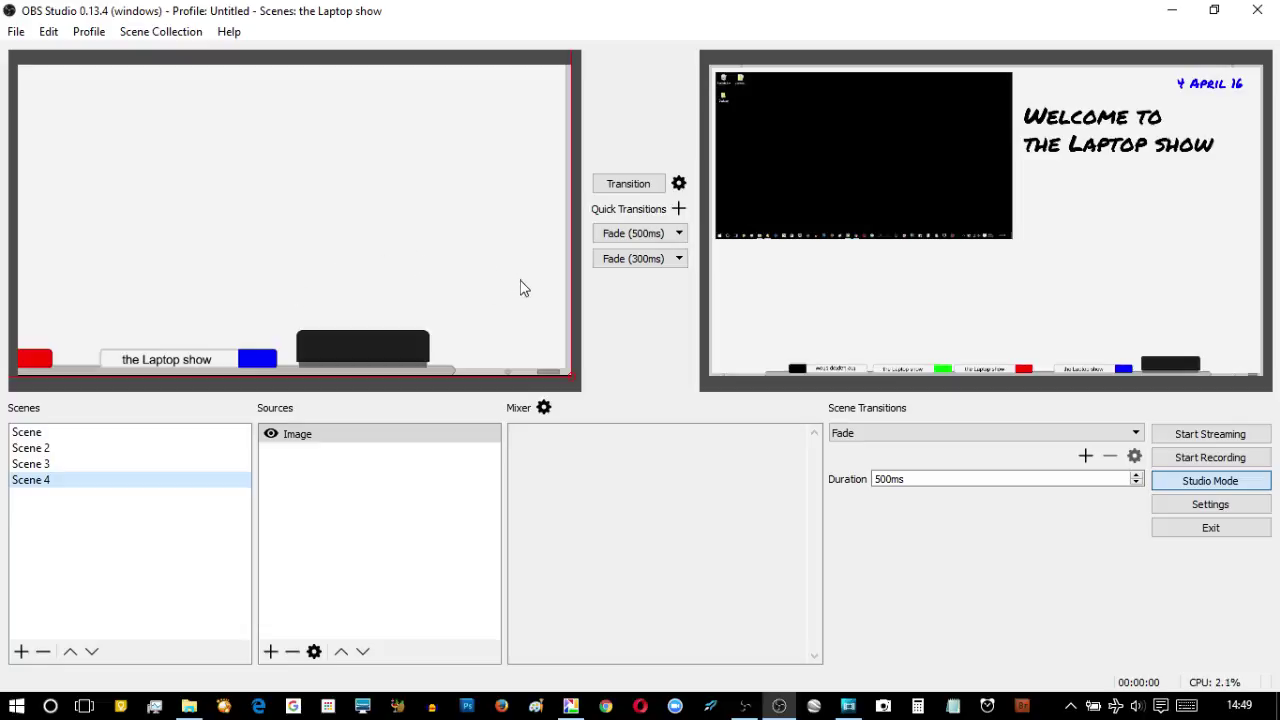
Move Scene 4's whiteboard image up-left, enlarge it, and transition Scene 4 to live
drag(520, 288, 405, 205)
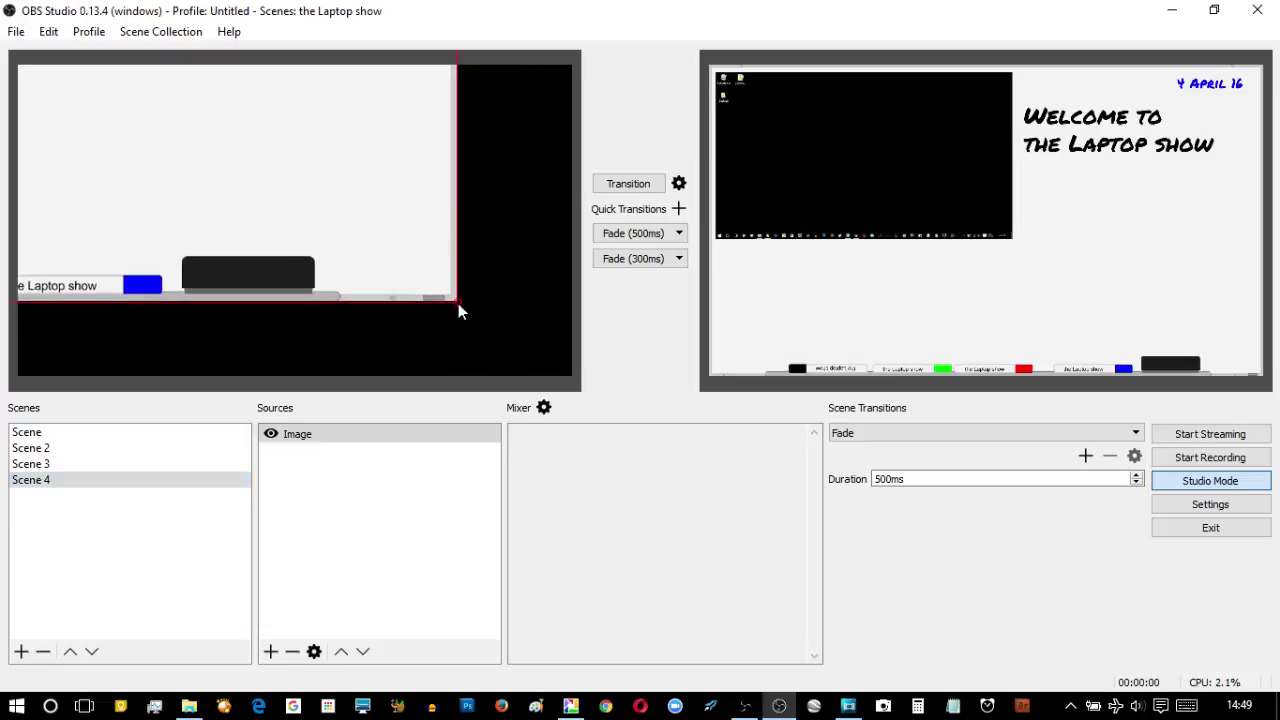
drag(458, 305, 514, 329)
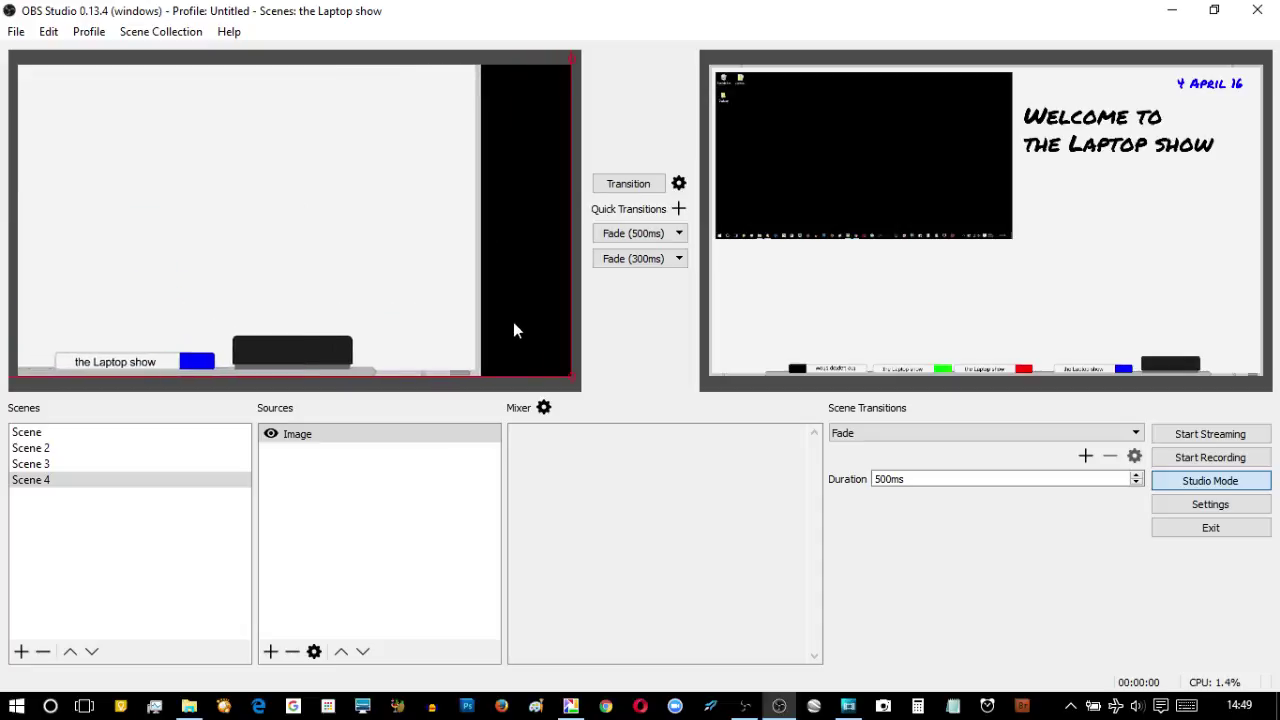
click(627, 184)
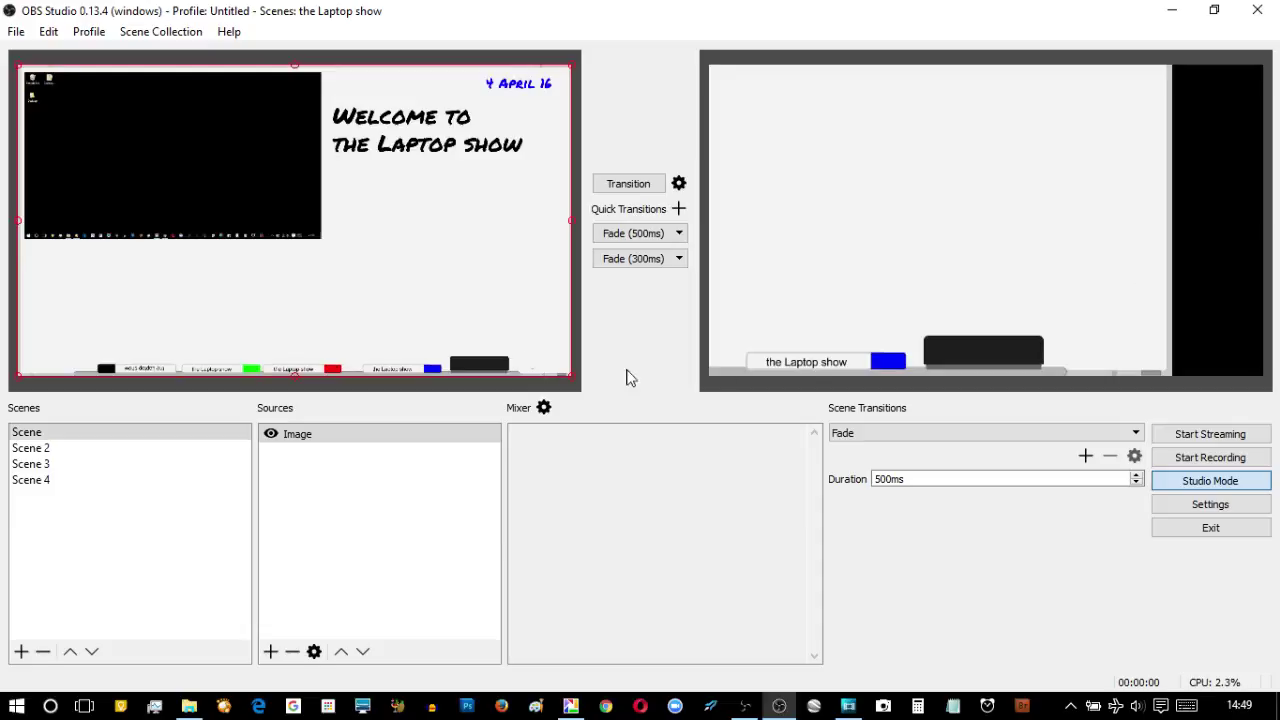
Move and resize Scene's whiteboard image to fit the canvas height at the right edge, then transition it live
drag(497, 331, 370, 218)
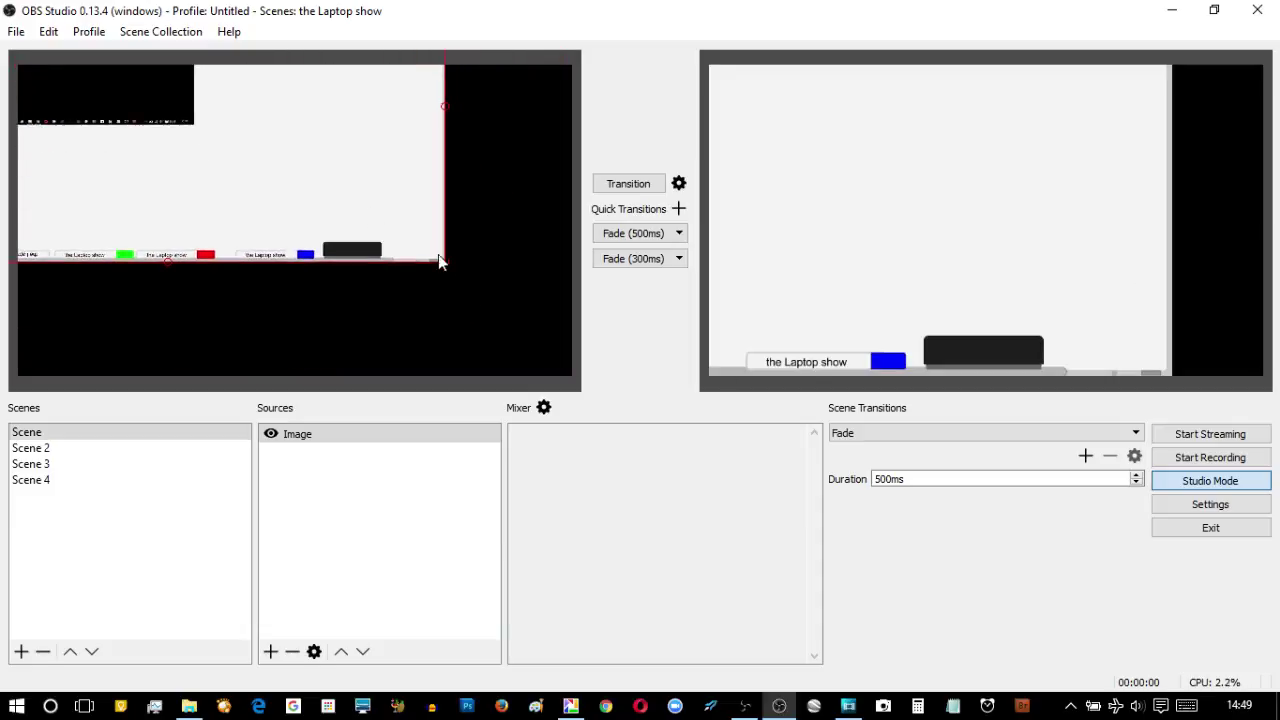
drag(447, 266, 386, 350)
key(ctrl+r)
drag(431, 237, 497, 242)
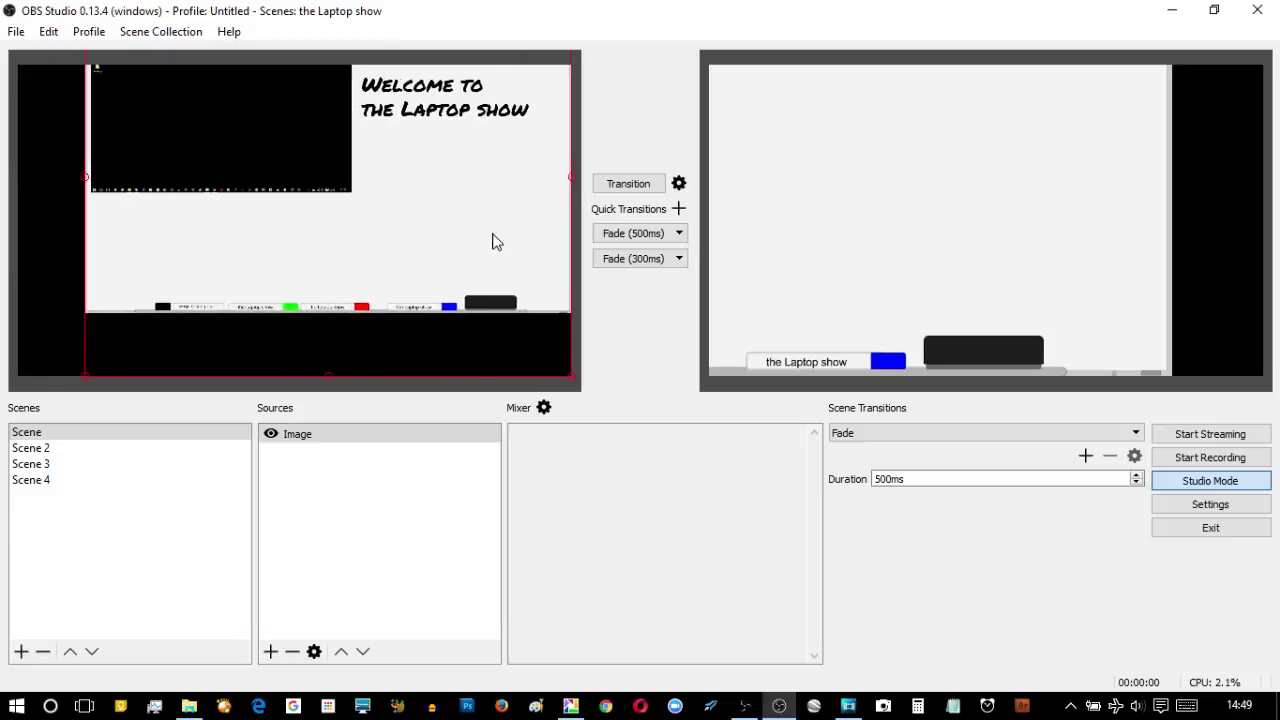
click(632, 184)
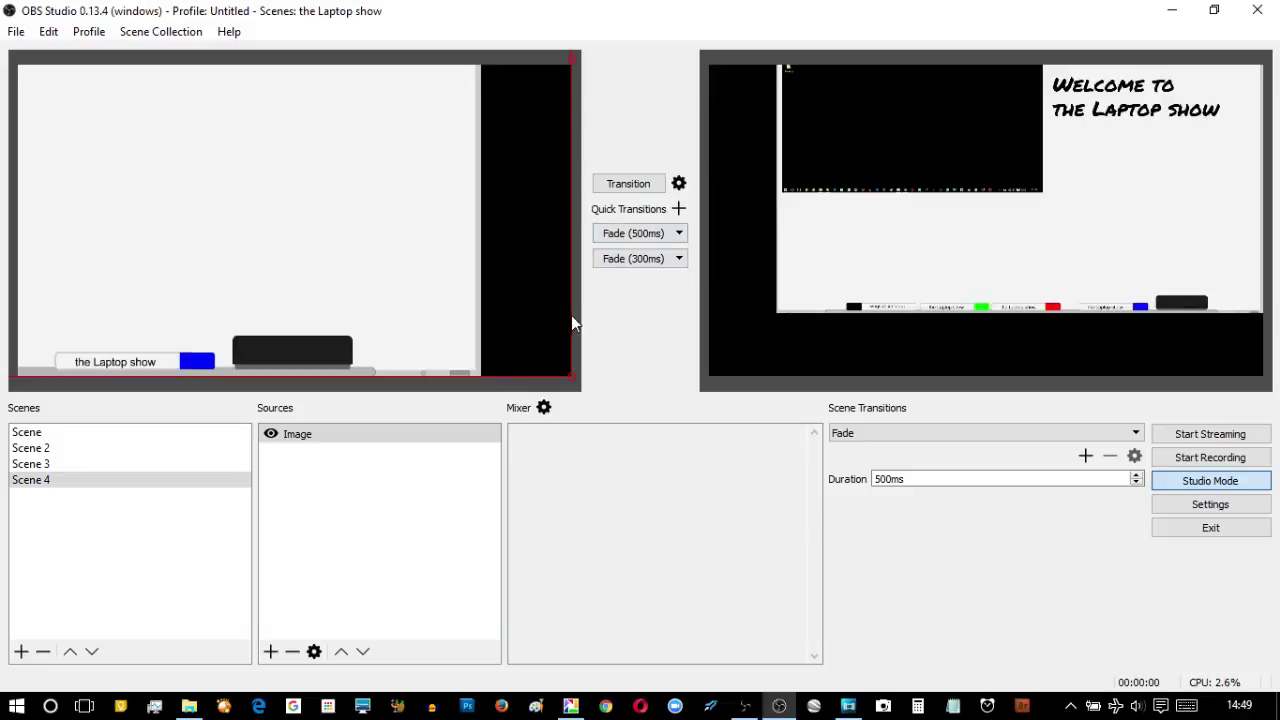
Reposition and rescale Scene 4's image, snapping to the bottom-right corner, until the Laptop show labels and black block fill the canvas
drag(512, 315, 418, 202)
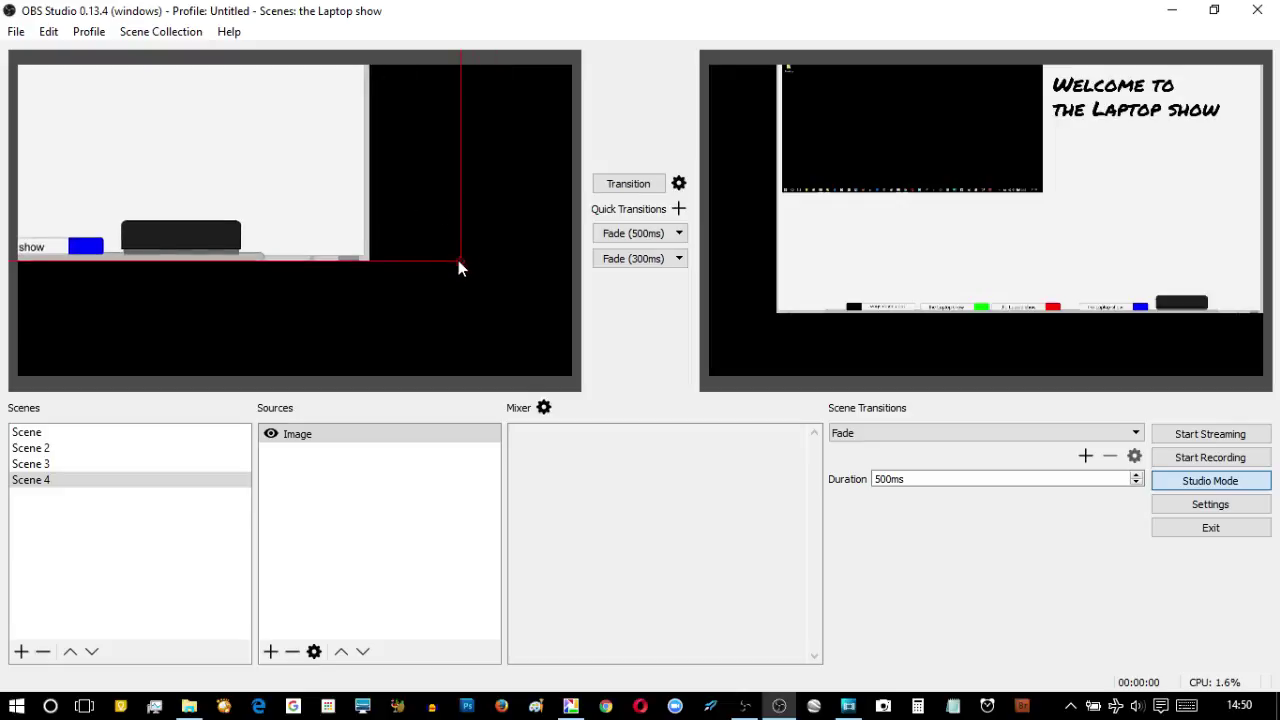
drag(458, 262, 543, 279)
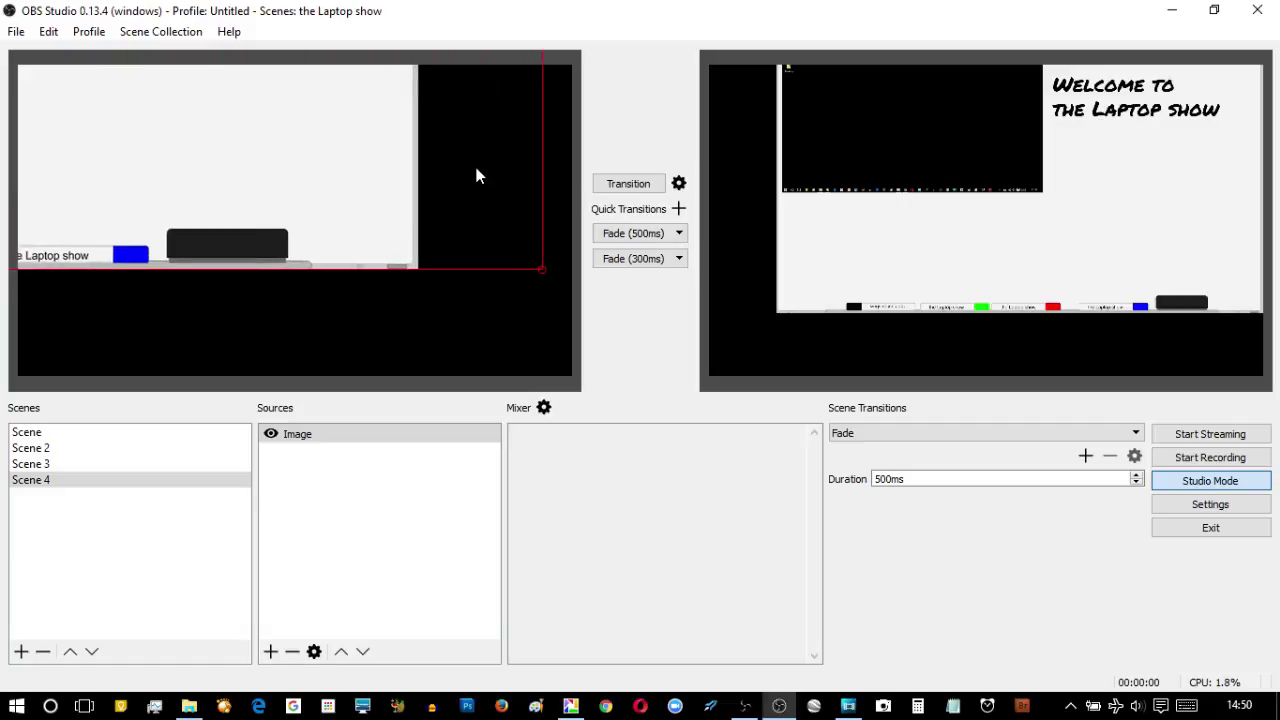
drag(543, 279, 543, 279)
drag(471, 191, 491, 292)
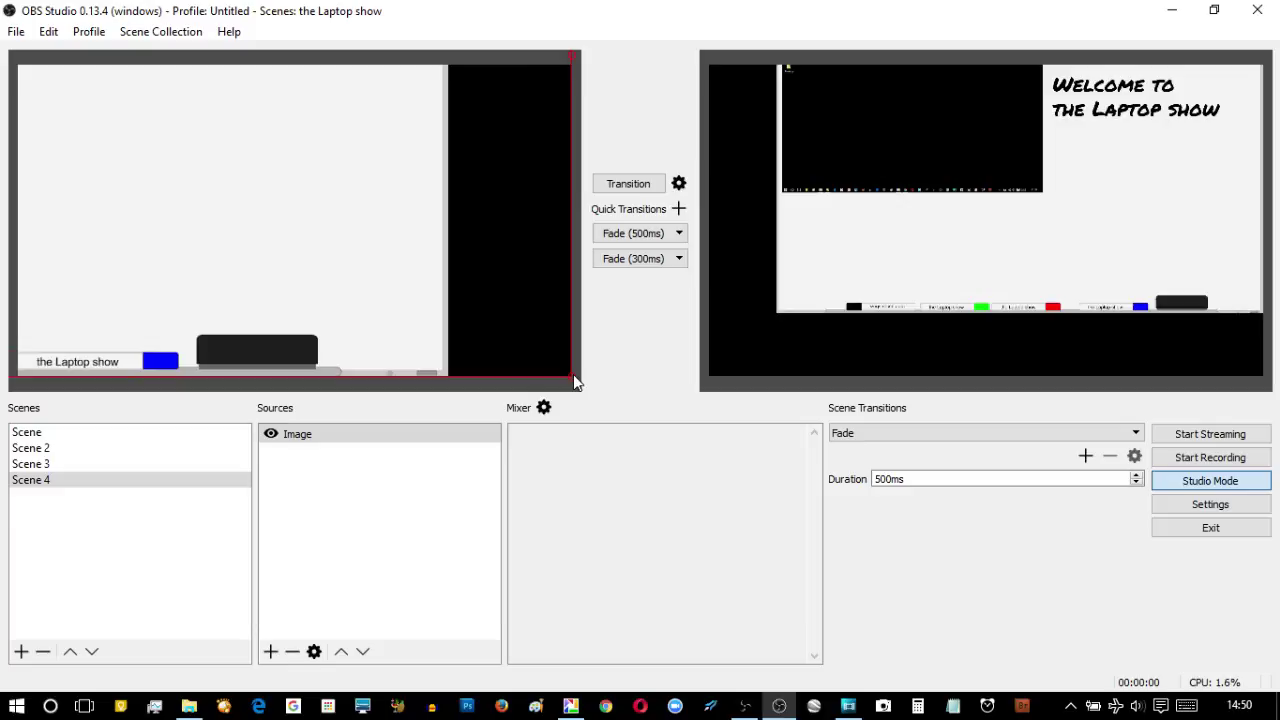
drag(573, 374, 486, 239)
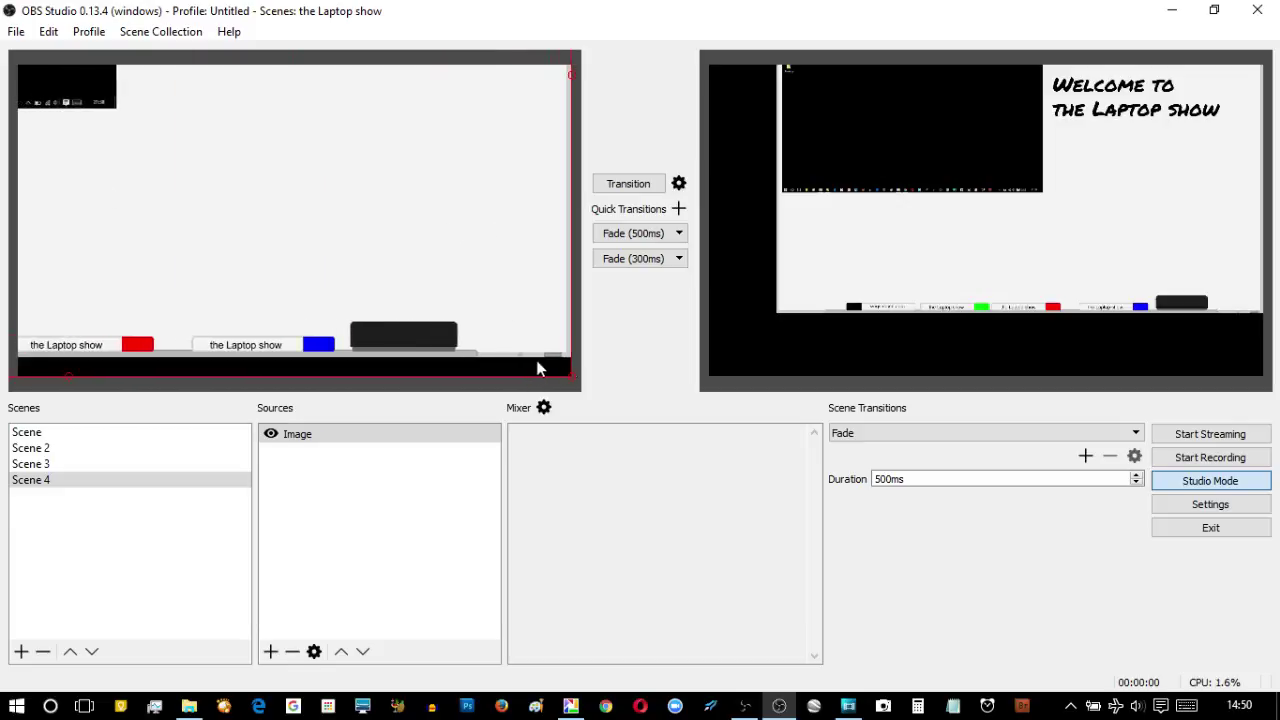
drag(538, 369, 540, 313)
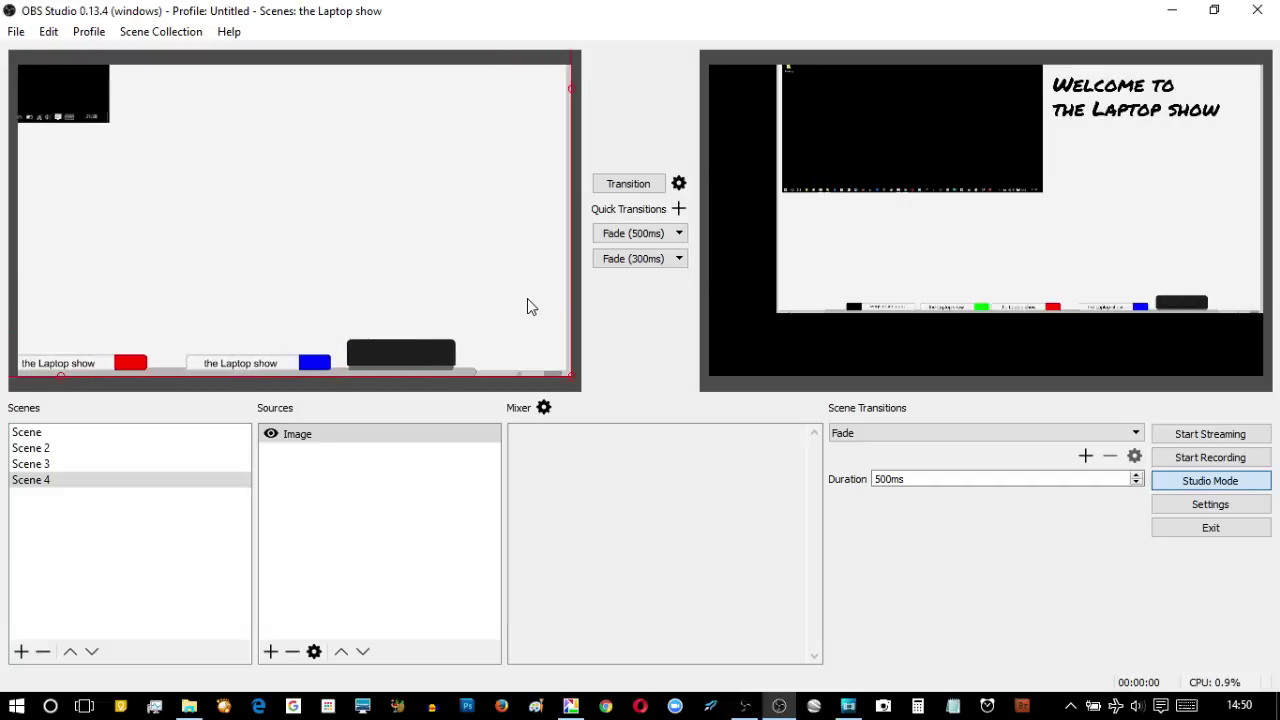